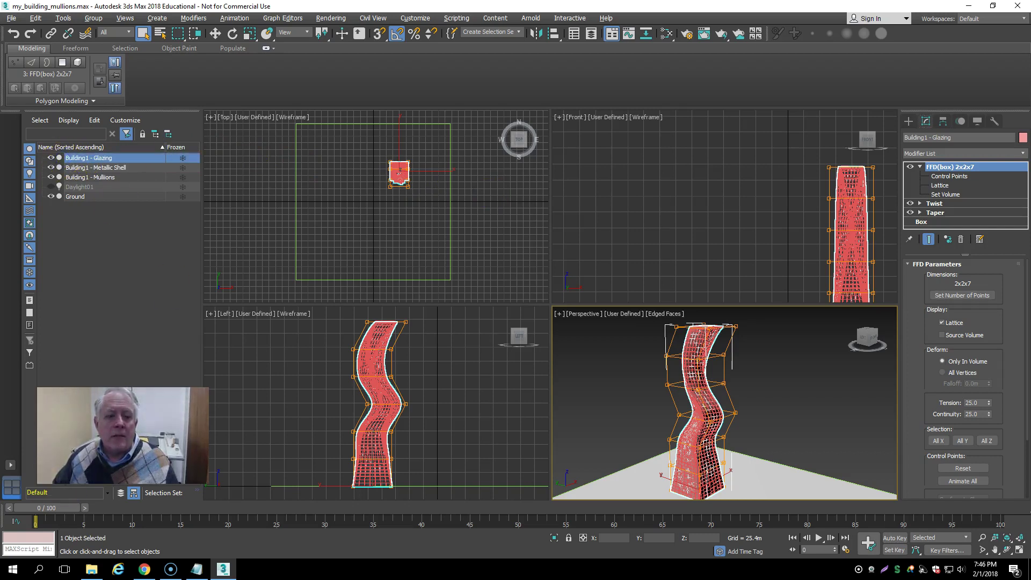
Step: Open the Material Editor in Slate mode
{"action": "left_click", "coordinate": [668, 34]}
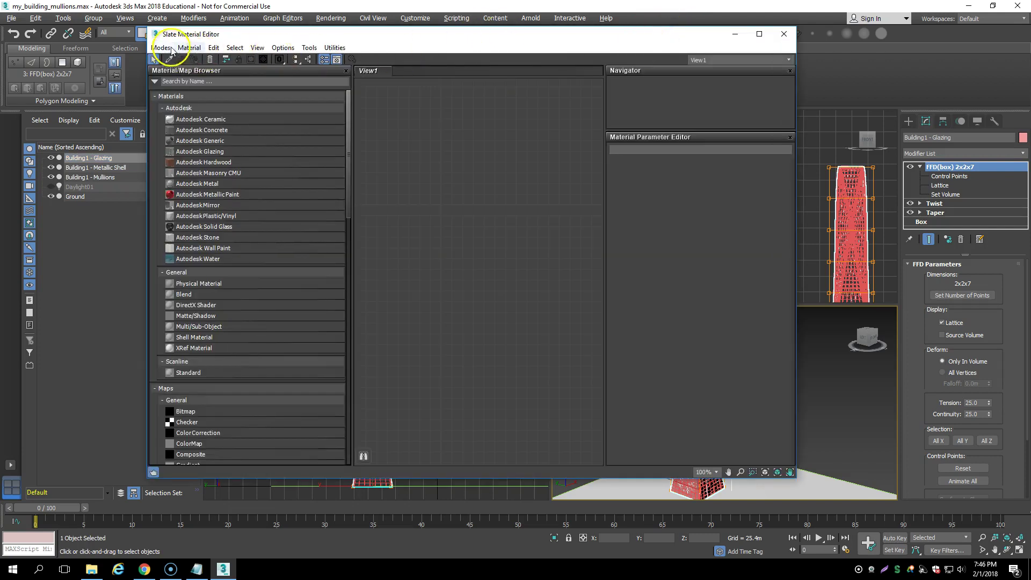
{"action": "left_click", "coordinate": [161, 47]}
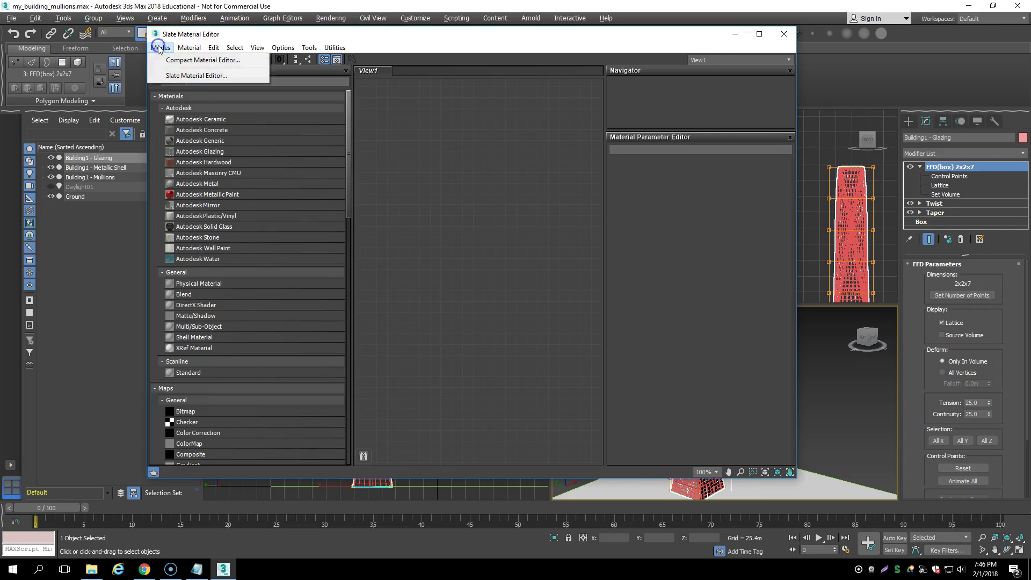
{"action": "left_click", "coordinate": [167, 76]}
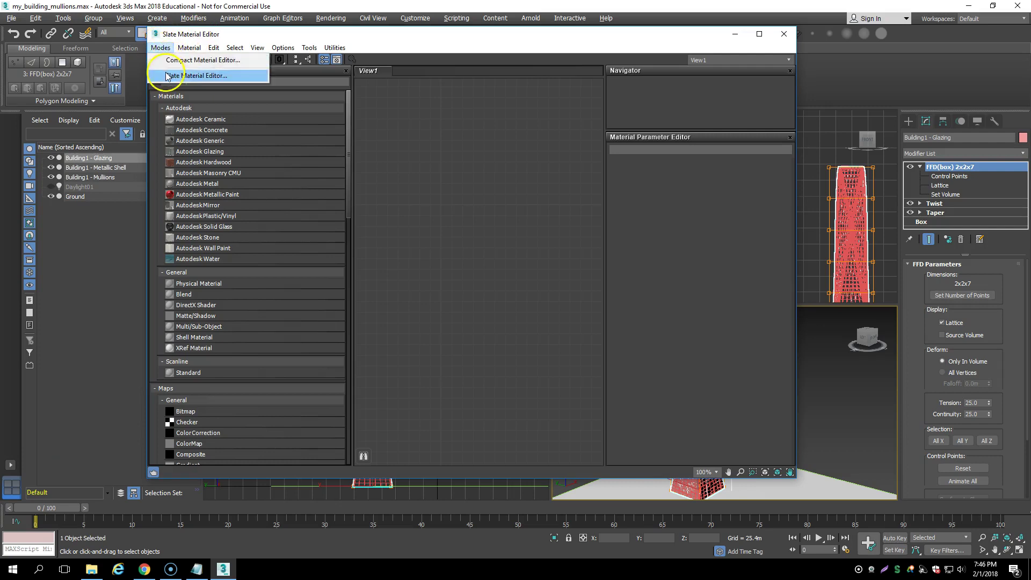
Step: Switch the Material Editor to compact mode and return it to Slate mode
{"action": "left_click", "coordinate": [161, 48]}
{"action": "left_click", "coordinate": [173, 60]}
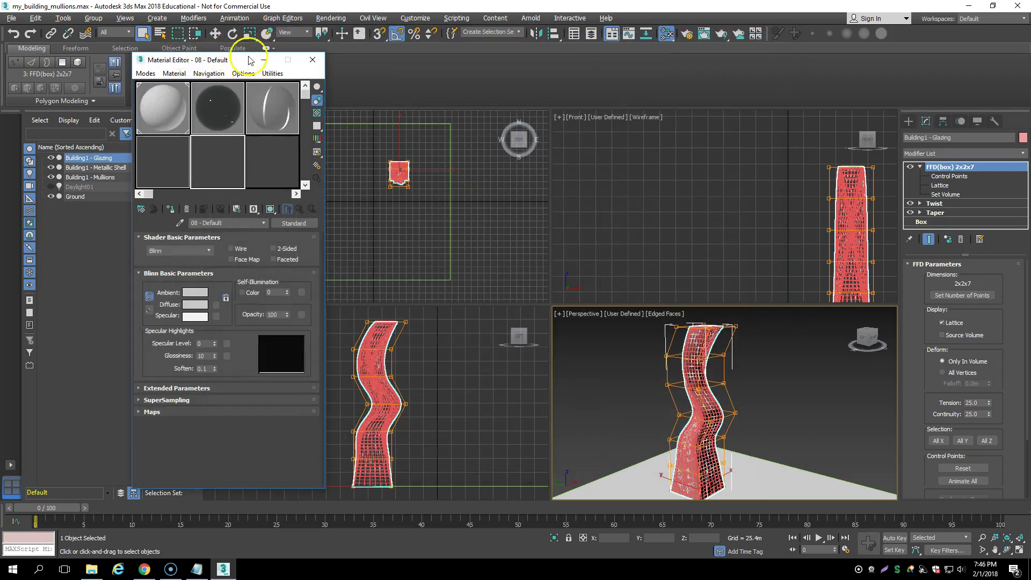
{"action": "left_click_drag", "start_coordinate": [240, 60], "coordinate": [317, 29]}
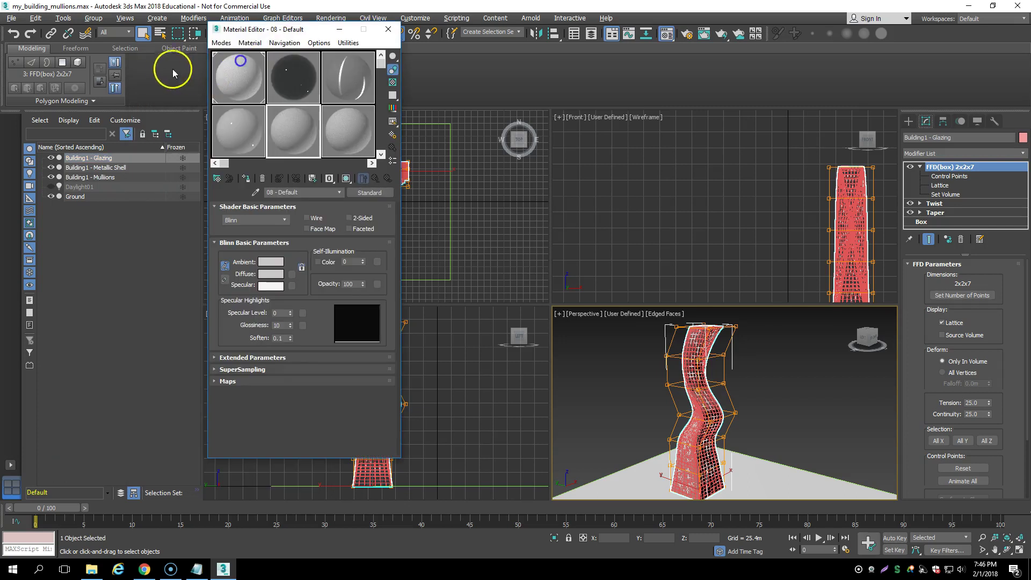
{"action": "left_click", "coordinate": [220, 44]}
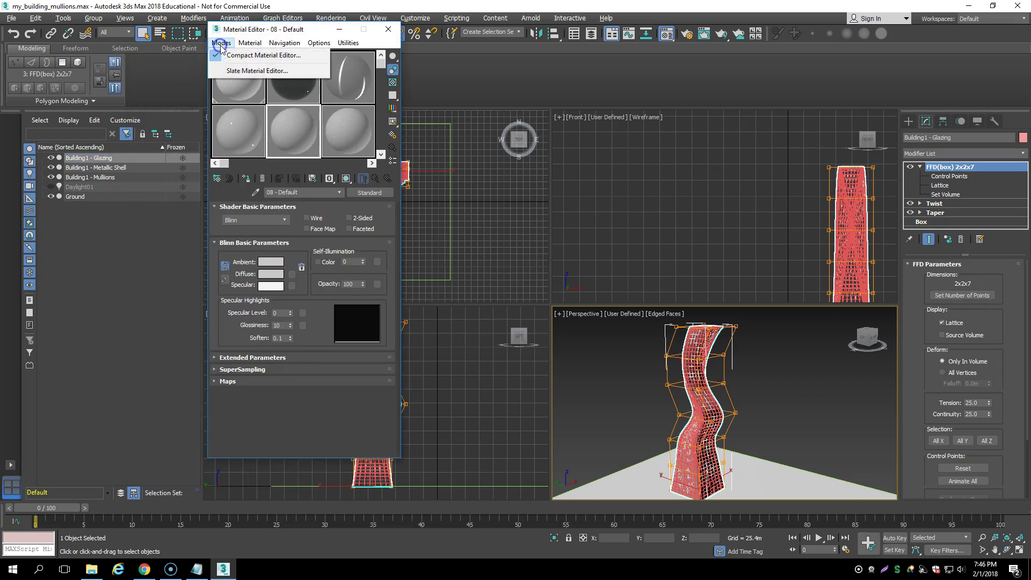
{"action": "left_click", "coordinate": [229, 72]}
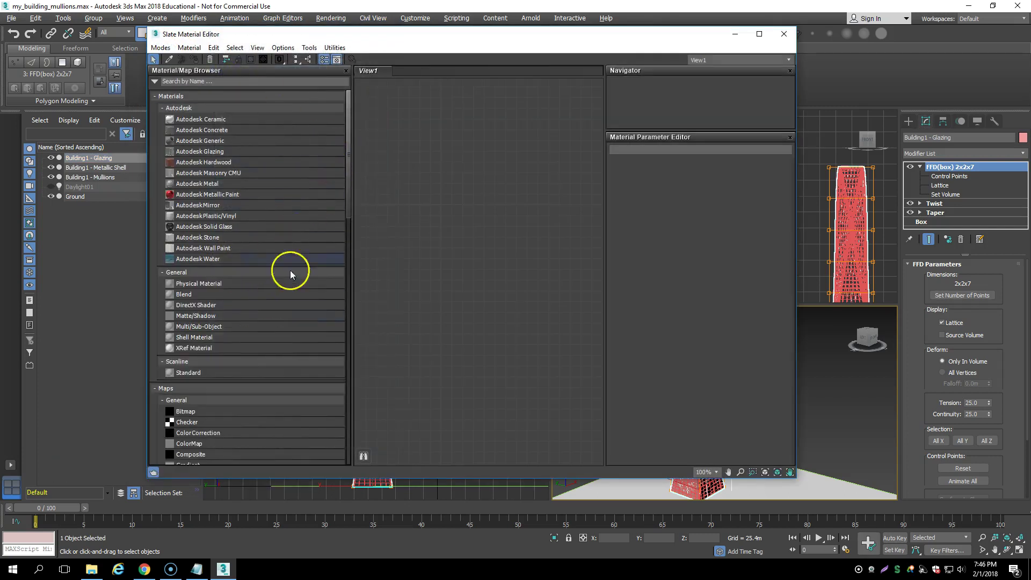
Step: Bring the sample slots into view in the Material/Map Browser and narrow the browser to widen the node view
{"action": "left_click_drag", "start_coordinate": [348, 104], "coordinate": [347, 398]}
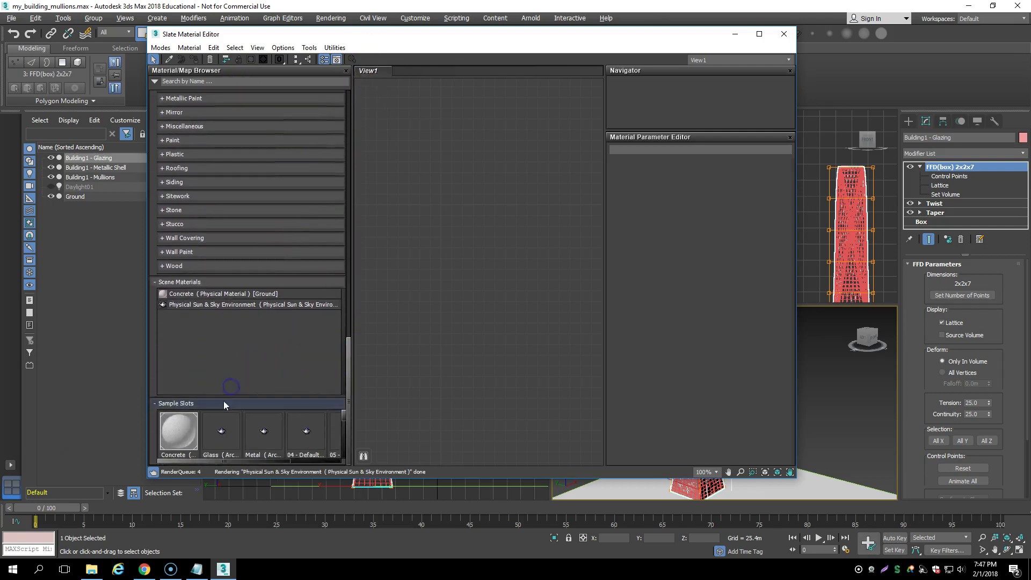
{"action": "left_click_drag", "start_coordinate": [526, 38], "coordinate": [602, 27]}
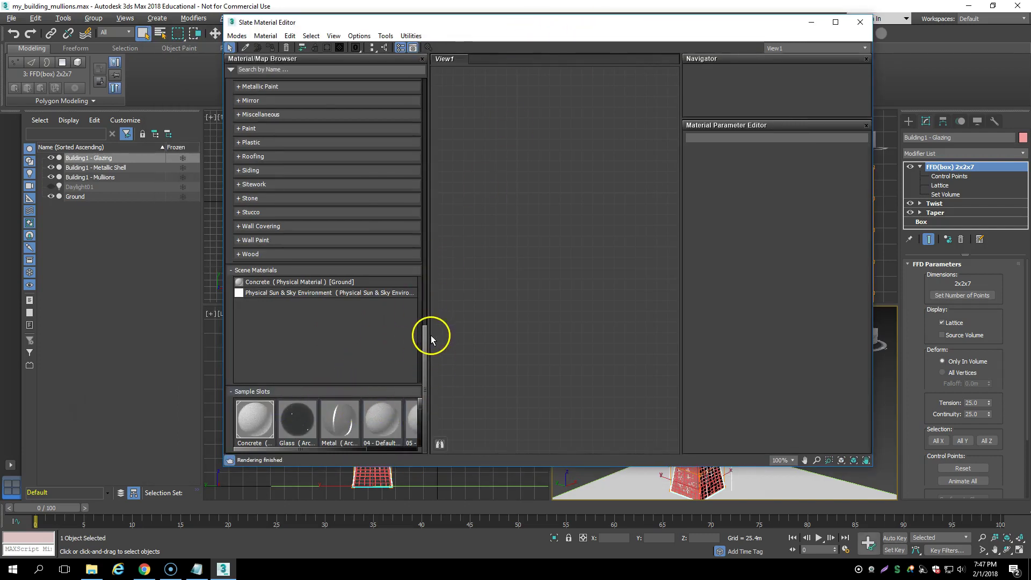
{"action": "left_click_drag", "start_coordinate": [427, 336], "coordinate": [405, 346]}
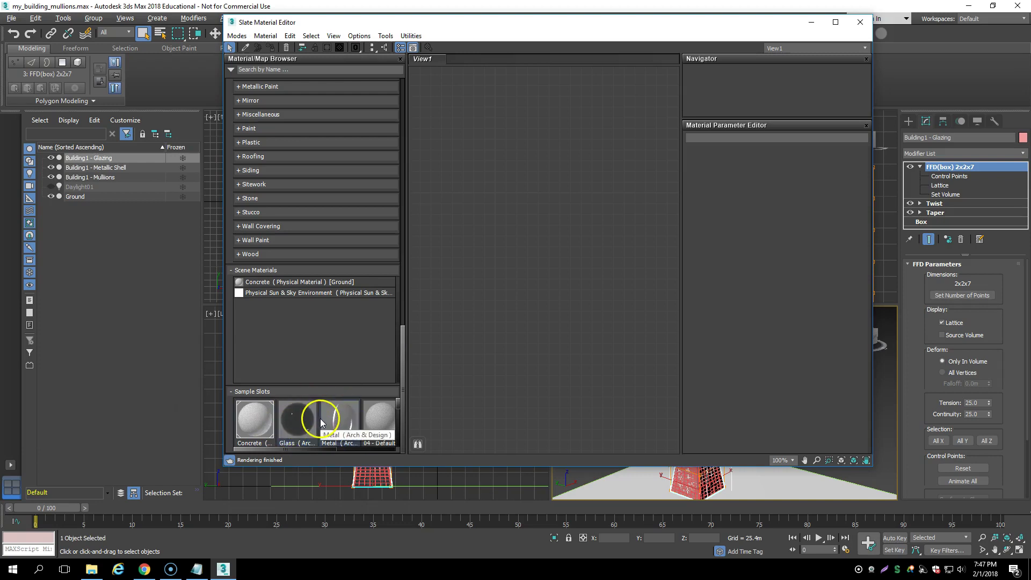
{"action": "left_click", "coordinate": [301, 421]}
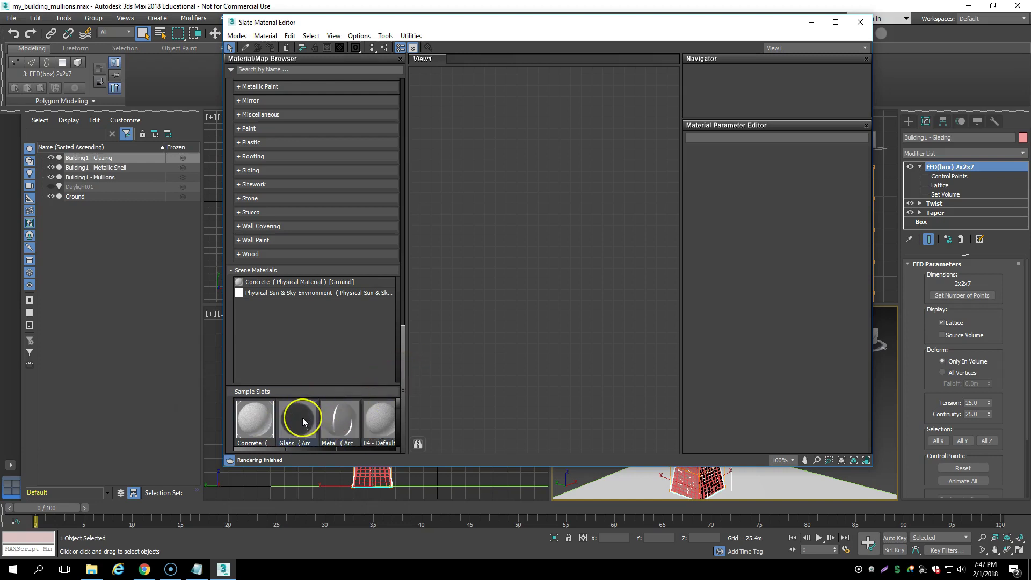
{"action": "double_click", "coordinate": [303, 422]}
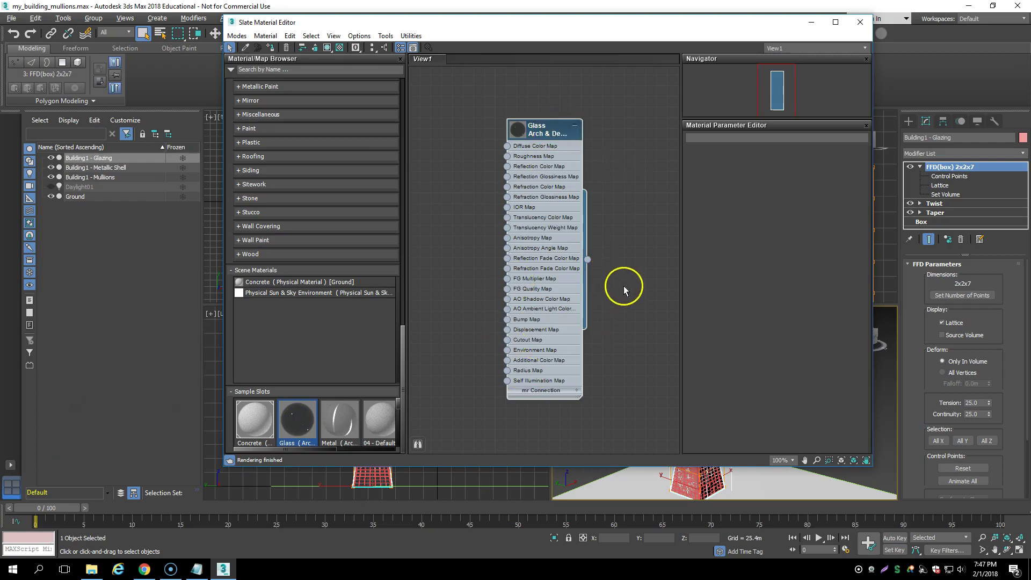
{"action": "left_click", "coordinate": [575, 125]}
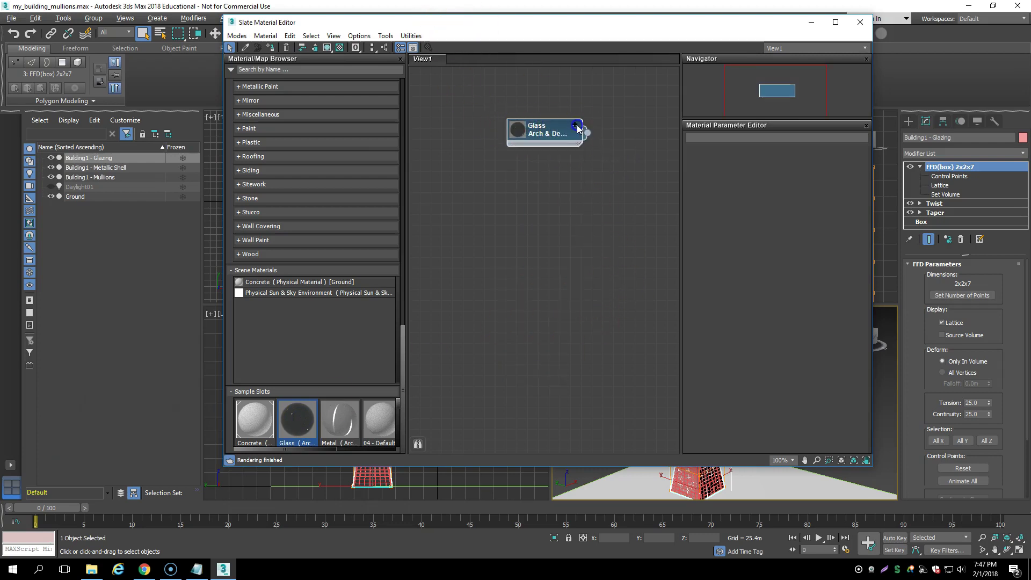
{"action": "right_click", "coordinate": [543, 129]}
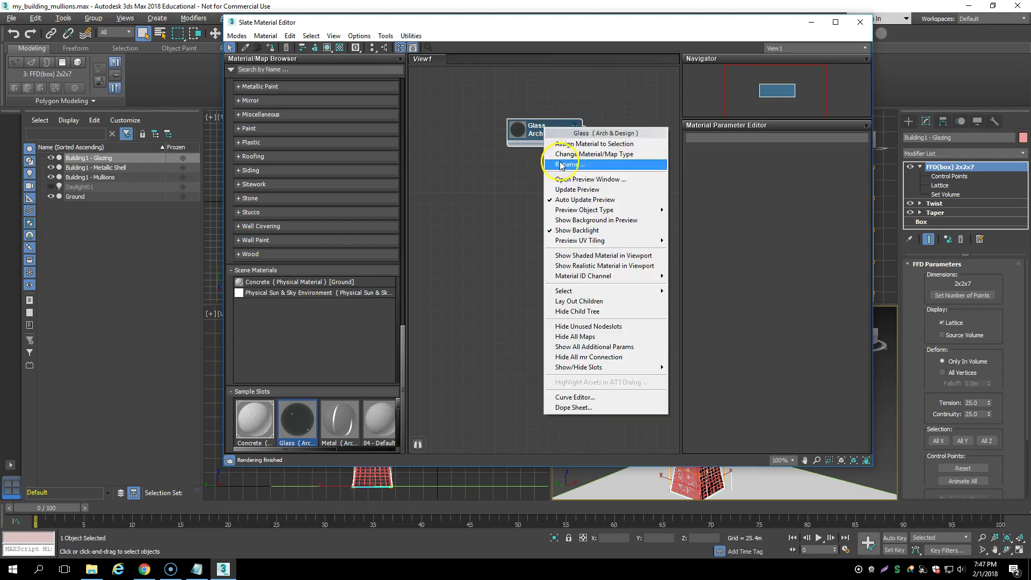
{"action": "left_click", "coordinate": [523, 133]}
{"action": "key", "text": "Delete"}
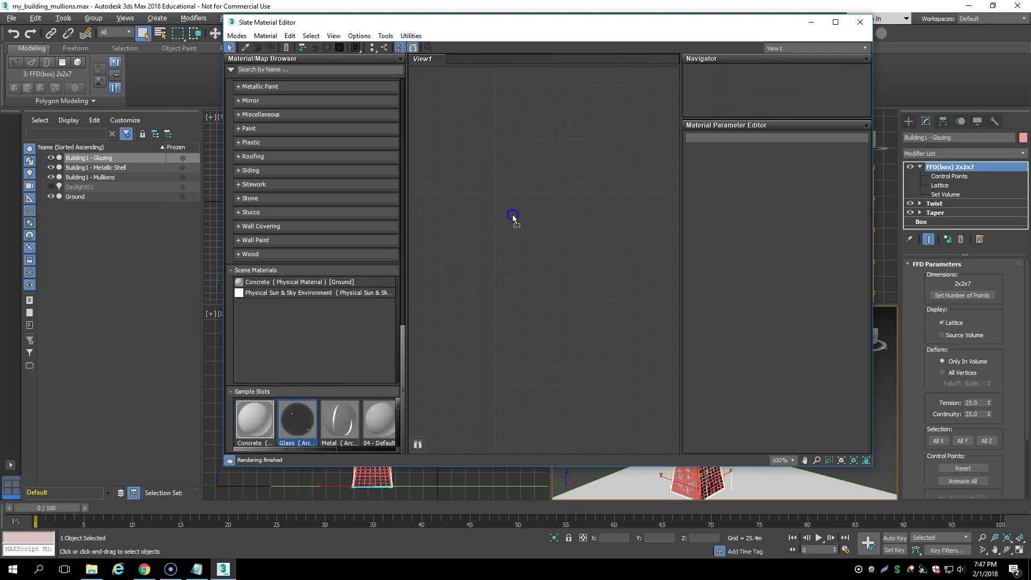
Step: Place the Glass sample material in the node view as an instance and assign it to the selected Building1 - Glazing object
{"action": "left_click_drag", "start_coordinate": [513, 217], "coordinate": [512, 216]}
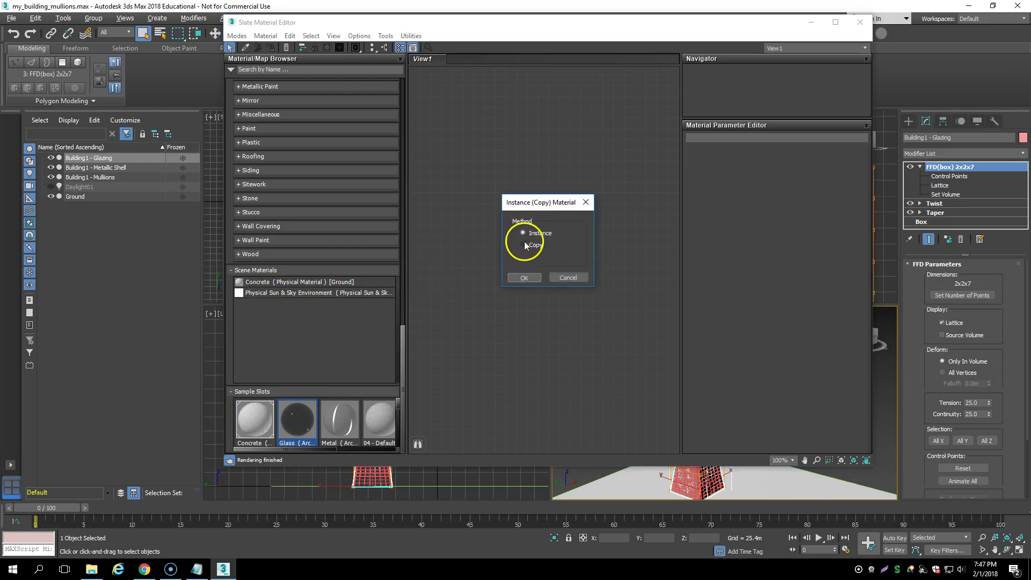
{"action": "left_click", "coordinate": [524, 277]}
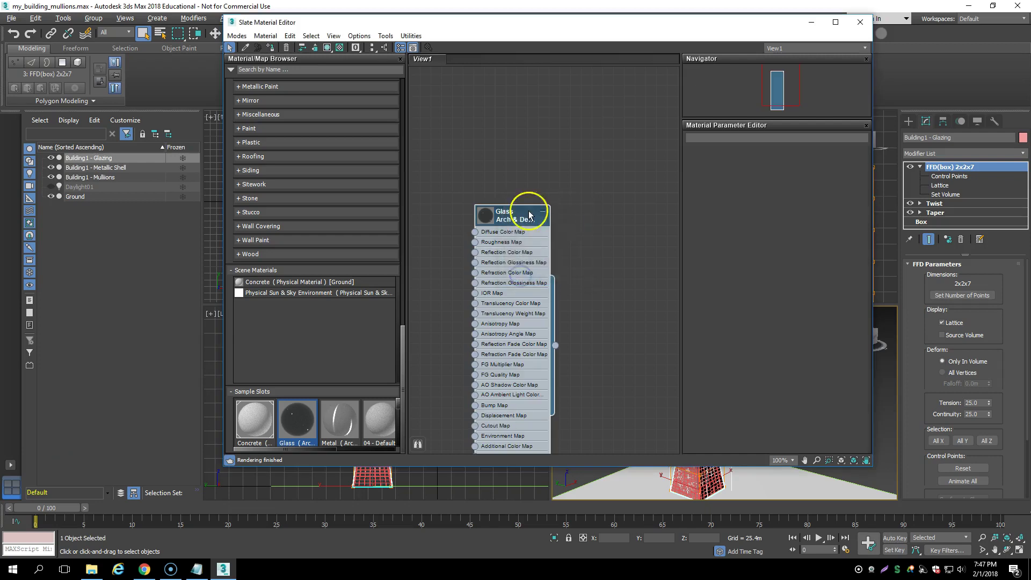
{"action": "left_click", "coordinate": [272, 48]}
Step: Move the Slate Material Editor aside and delete the Glass node from the node view
{"action": "left_click_drag", "start_coordinate": [575, 16], "coordinate": [346, 6]}
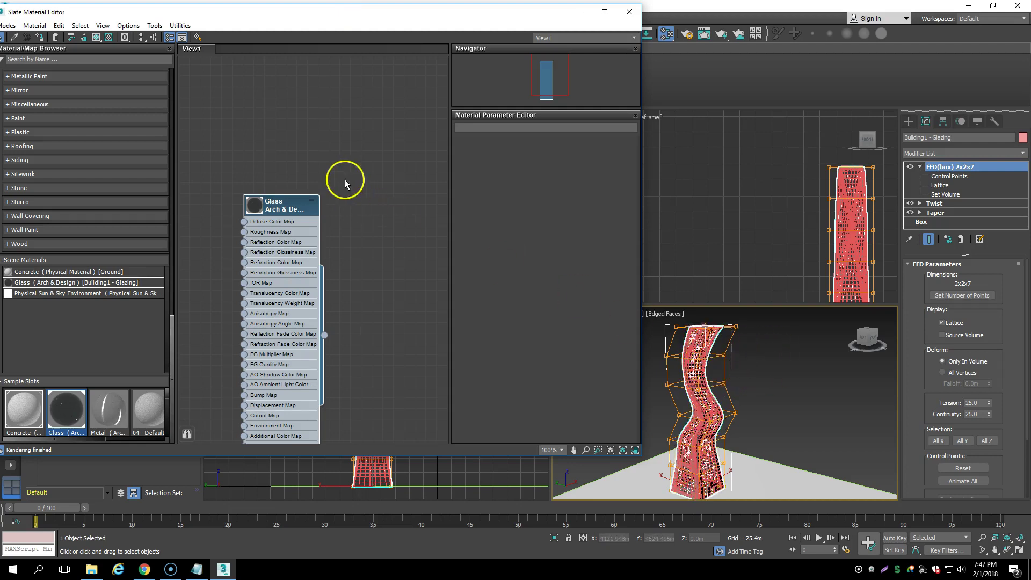
{"action": "left_click_drag", "start_coordinate": [351, 22], "coordinate": [452, 18]}
{"action": "left_click", "coordinate": [378, 203]}
{"action": "key", "text": "Delete"}
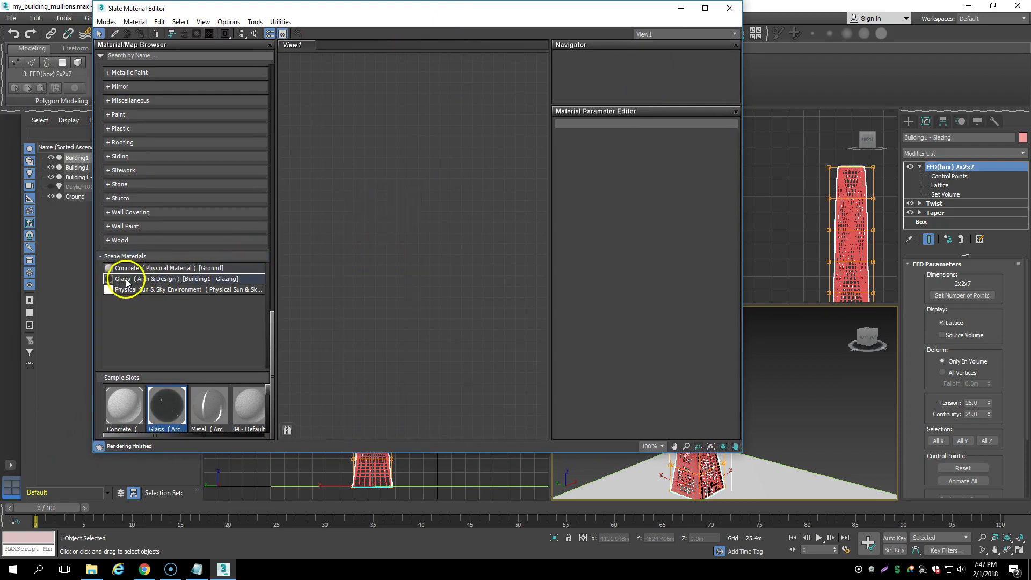
Step: Reposition and shrink the Slate Material Editor window to expose the building in the Perspective viewport
{"action": "left_click_drag", "start_coordinate": [392, 11], "coordinate": [479, 12]}
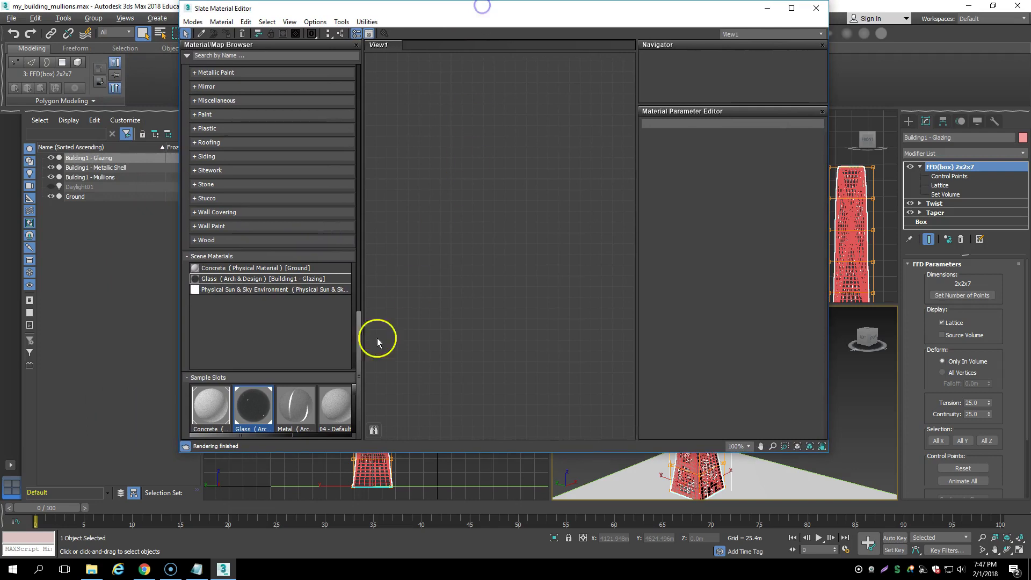
{"action": "left_click", "coordinate": [25, 545]}
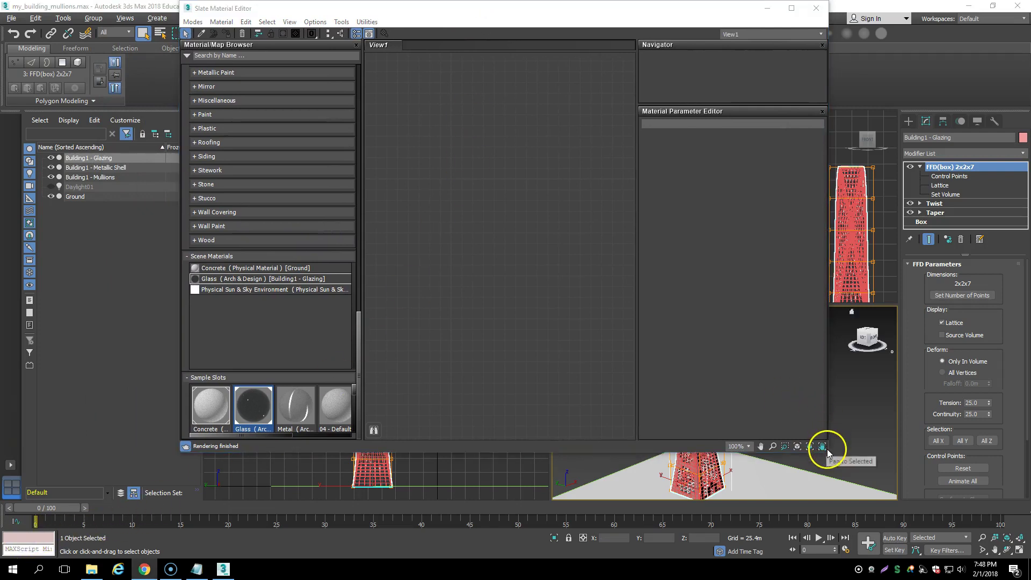
{"action": "left_click", "coordinate": [820, 451]}
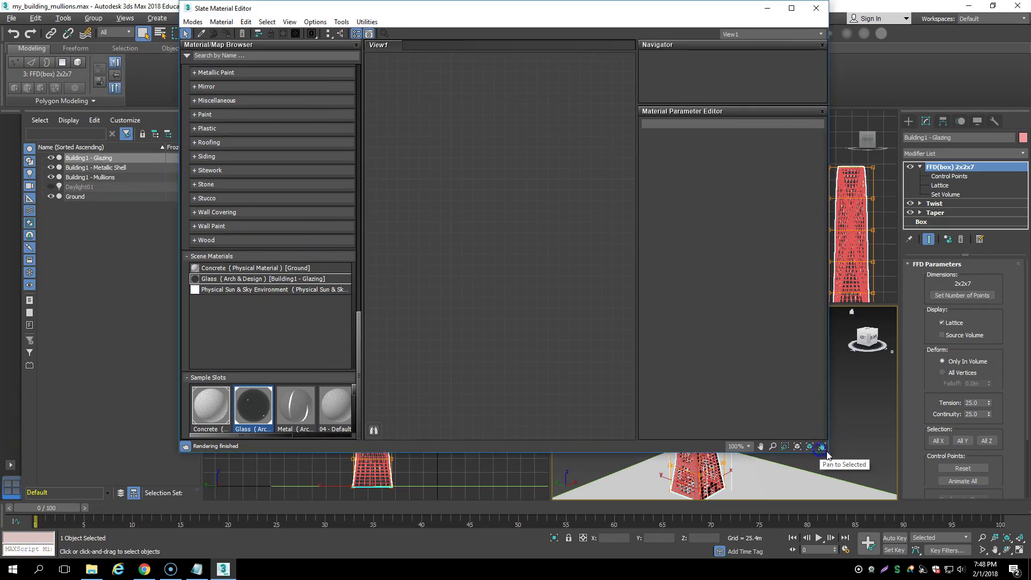
{"action": "left_click_drag", "start_coordinate": [828, 455], "coordinate": [738, 354]}
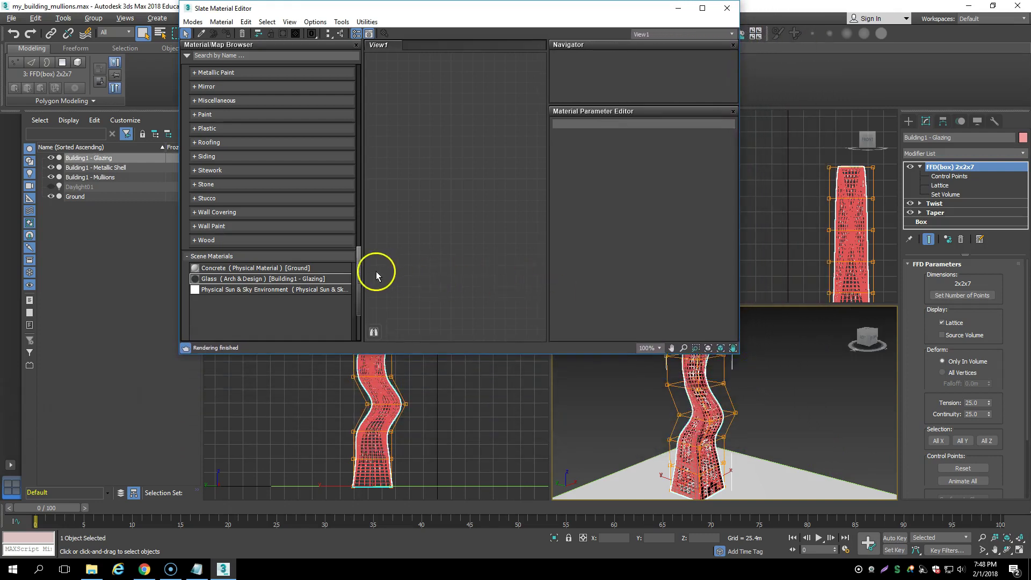
Step: Place the Metal sample material in the node view as an instance
{"action": "scroll", "coordinate": [360, 285], "scroll_direction": "down", "scroll_amount": 5}
{"action": "left_click", "coordinate": [255, 309]}
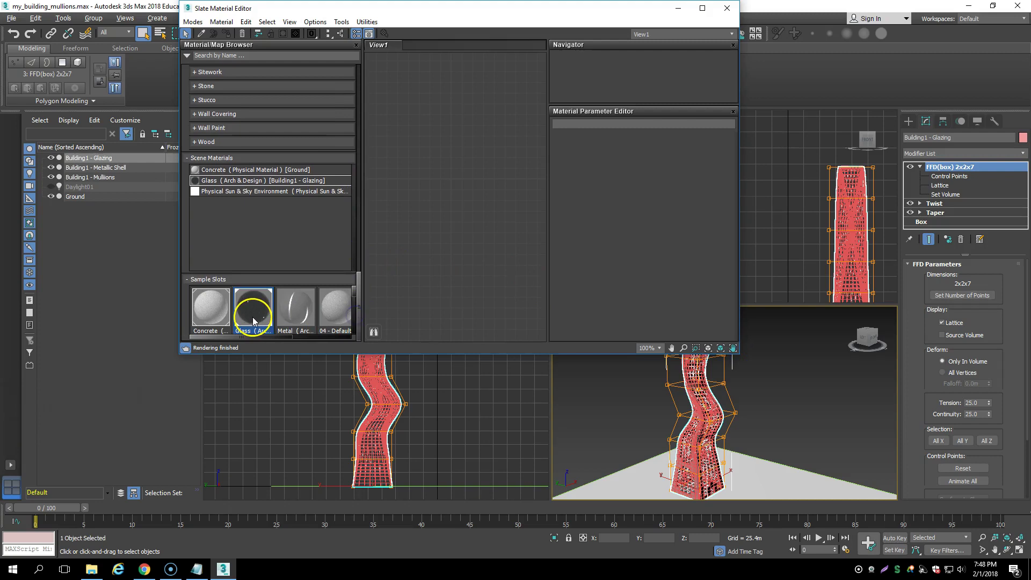
{"action": "left_click", "coordinate": [292, 312]}
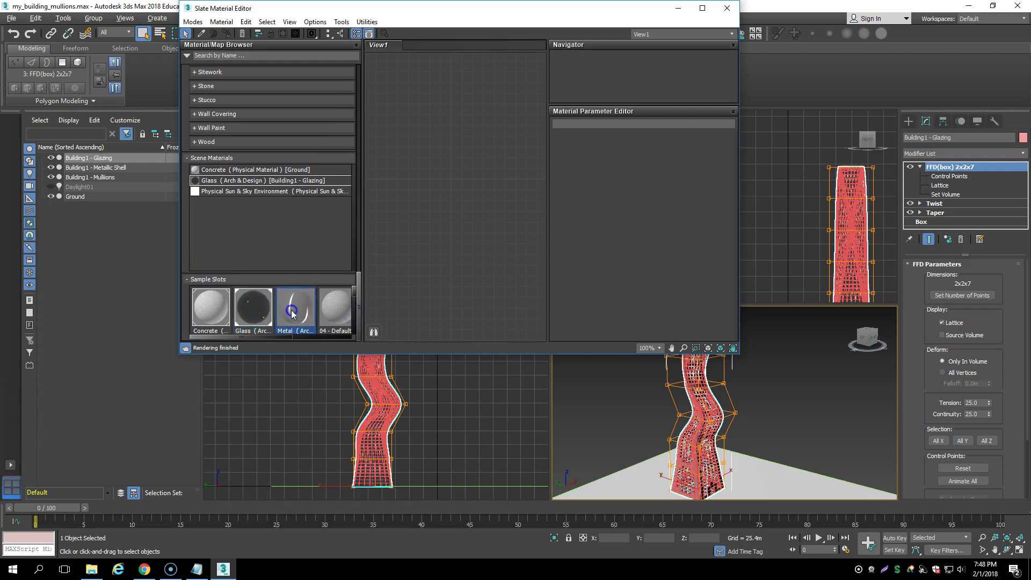
{"action": "left_click_drag", "start_coordinate": [435, 176], "coordinate": [437, 176]}
{"action": "left_click", "coordinate": [437, 183]}
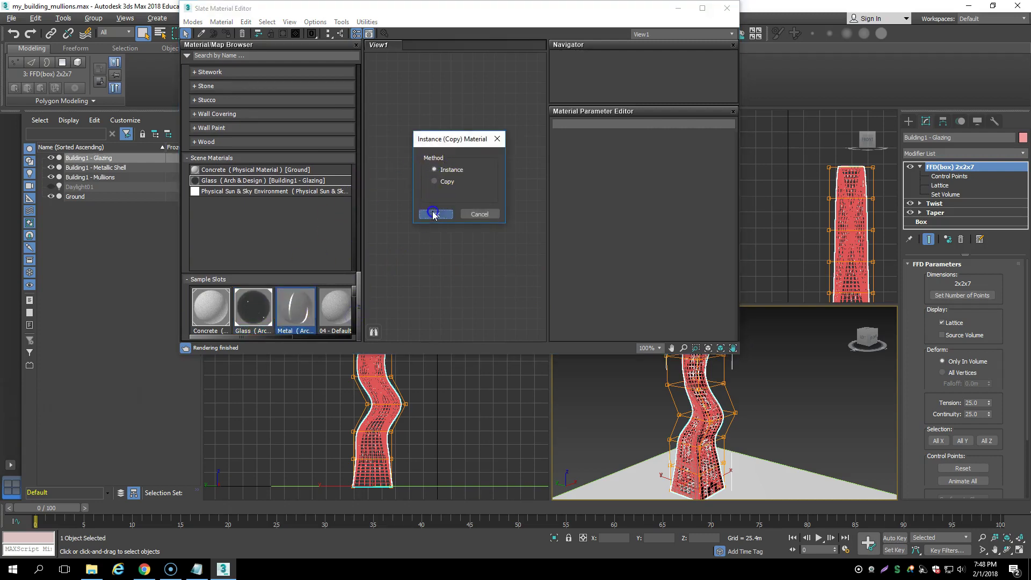
{"action": "left_click", "coordinate": [435, 214]}
Step: Arrange the Metal node and its connected reflection color map so both fit in the node view
{"action": "left_click_drag", "start_coordinate": [434, 168], "coordinate": [487, 92]}
{"action": "scroll", "coordinate": [412, 229], "scroll_direction": "up", "scroll_amount": 1}
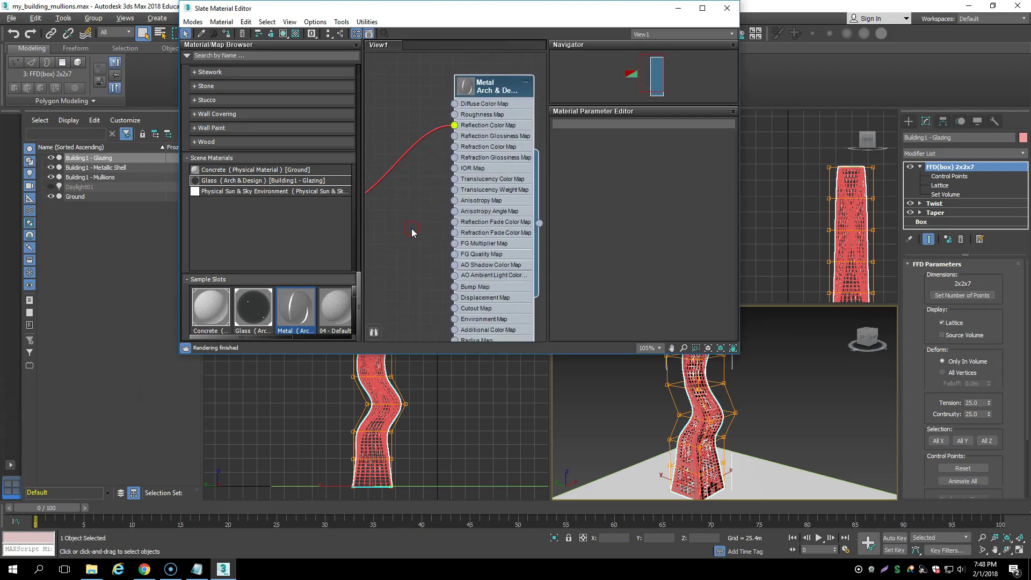
{"action": "left_click", "coordinate": [340, 37]}
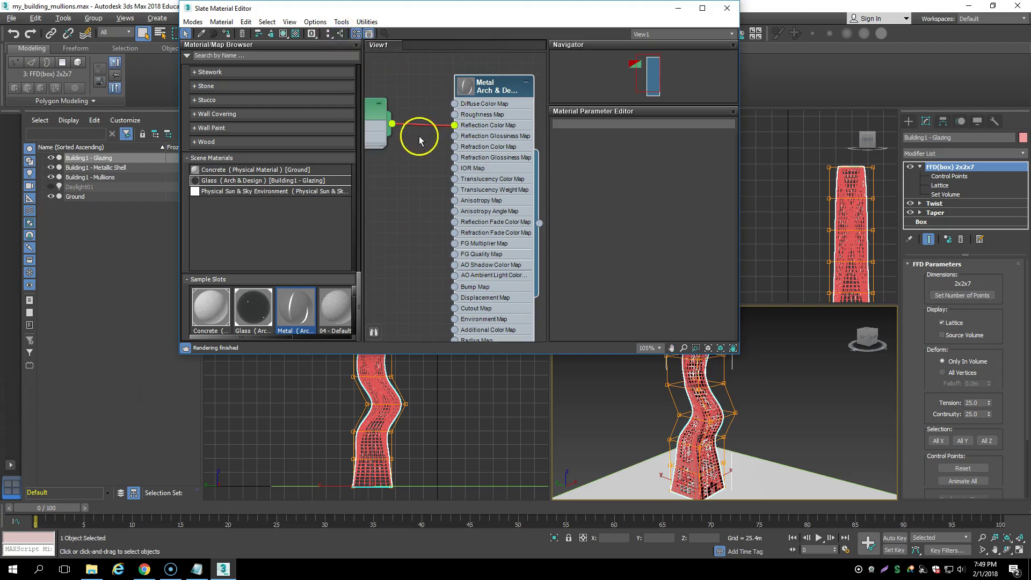
{"action": "scroll", "coordinate": [456, 140], "scroll_direction": "down", "scroll_amount": 3}
{"action": "middle_click_drag", "start_coordinate": [463, 150], "coordinate": [440, 144]}
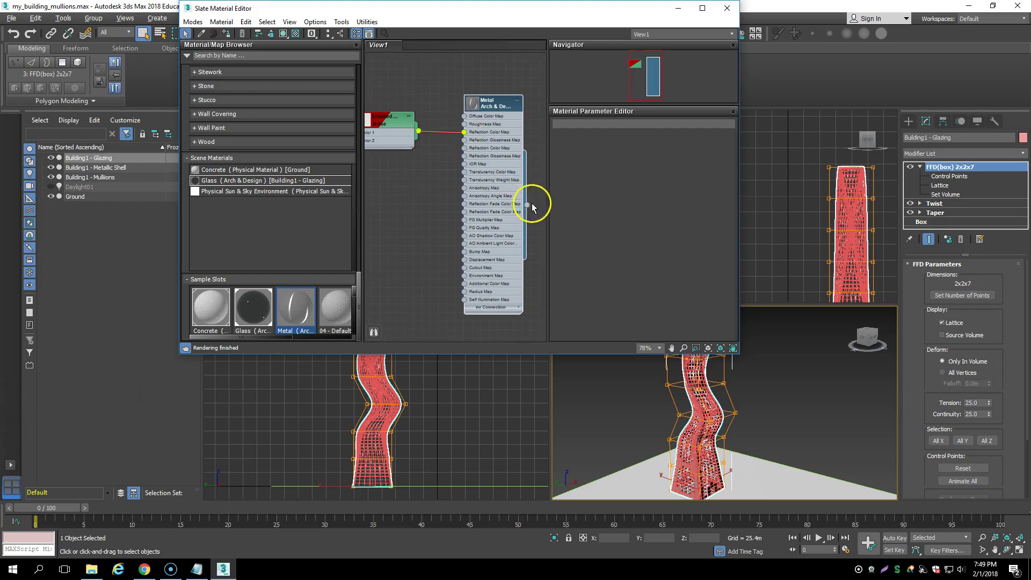
{"action": "left_click_drag", "start_coordinate": [484, 100], "coordinate": [458, 82]}
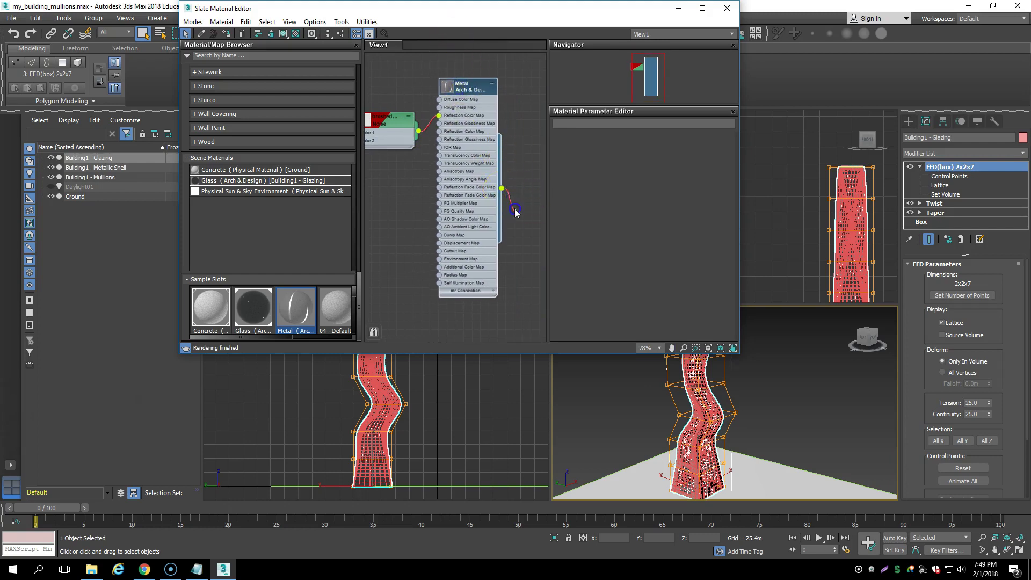
Step: Assign the Metal material to Building1 - Metallic Shell by wiring the node's output to the object in the Perspective viewport
{"action": "left_click_drag", "start_coordinate": [693, 402], "coordinate": [692, 402]}
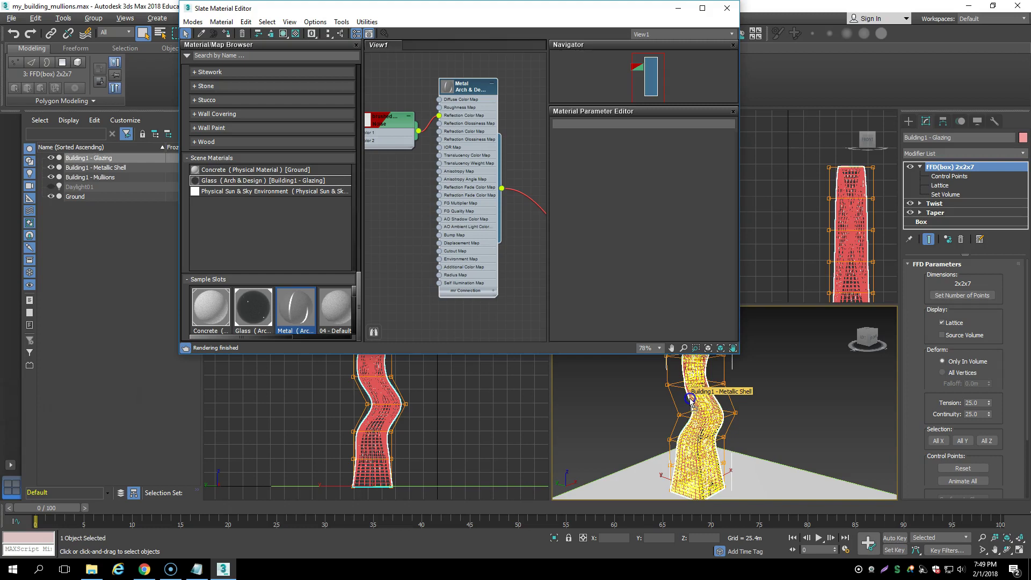
{"action": "left_click_drag", "start_coordinate": [691, 401], "coordinate": [693, 402]}
{"action": "left_click", "coordinate": [520, 369]}
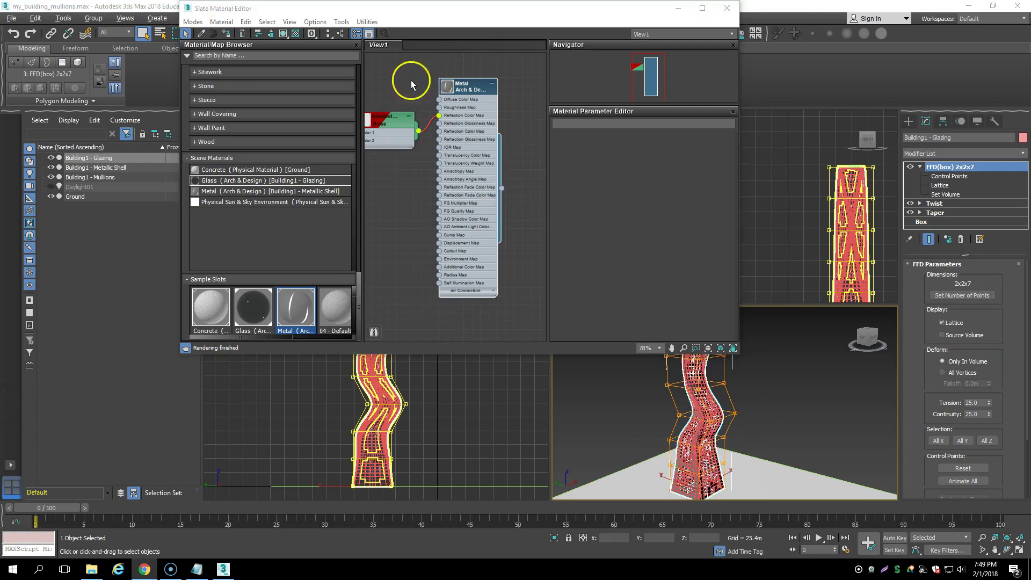
Step: Select the Metal node together with its reflection map and delete both from the node view
{"action": "left_click_drag", "start_coordinate": [512, 237], "coordinate": [503, 177]}
{"action": "left_click", "coordinate": [391, 74]}
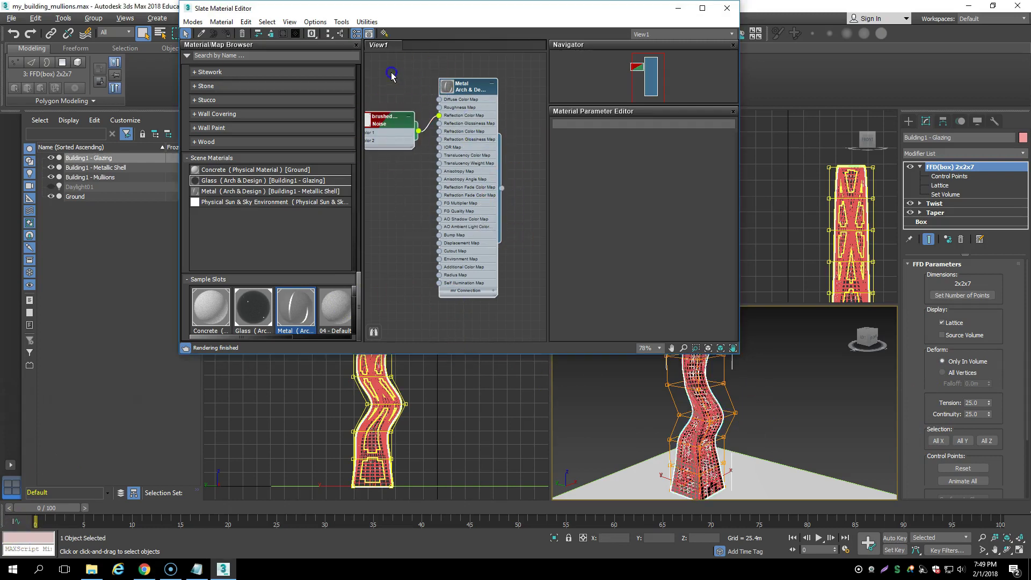
{"action": "key", "text": "Delete"}
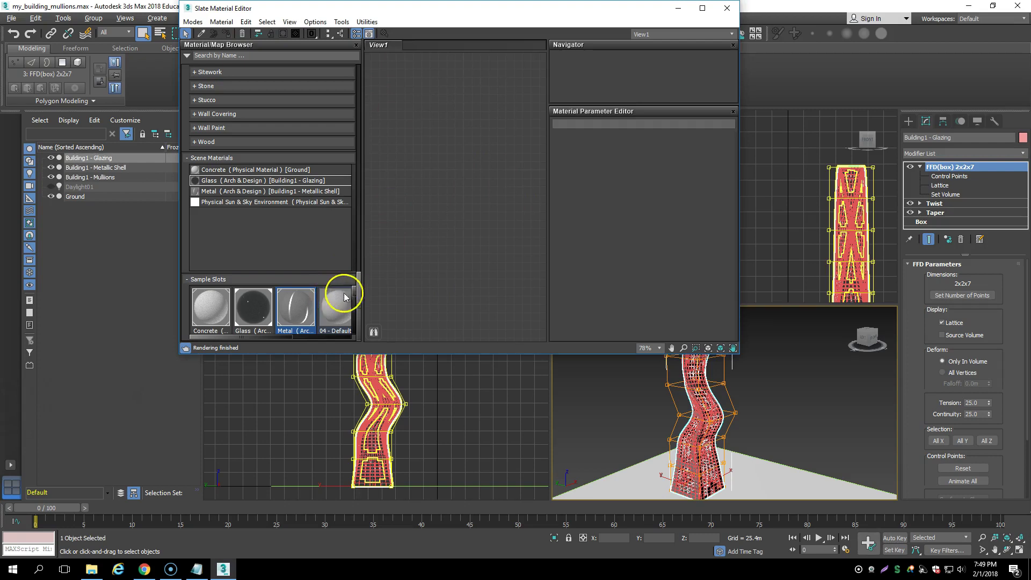
Step: Place the Mullions sample material in the node view as an instance
{"action": "scroll", "coordinate": [355, 294], "scroll_direction": "down", "scroll_amount": 2}
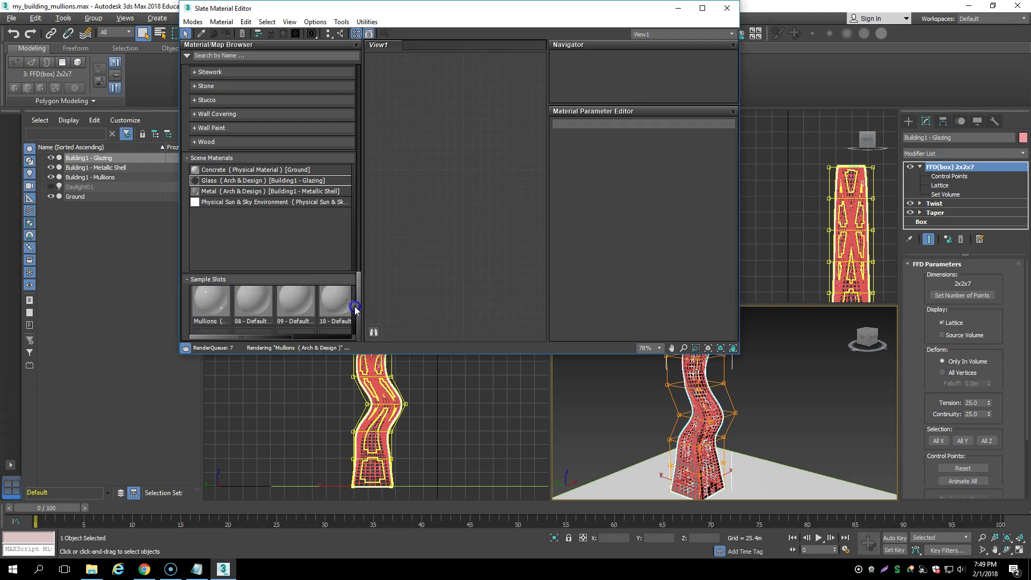
{"action": "left_click_drag", "start_coordinate": [212, 311], "coordinate": [465, 219]}
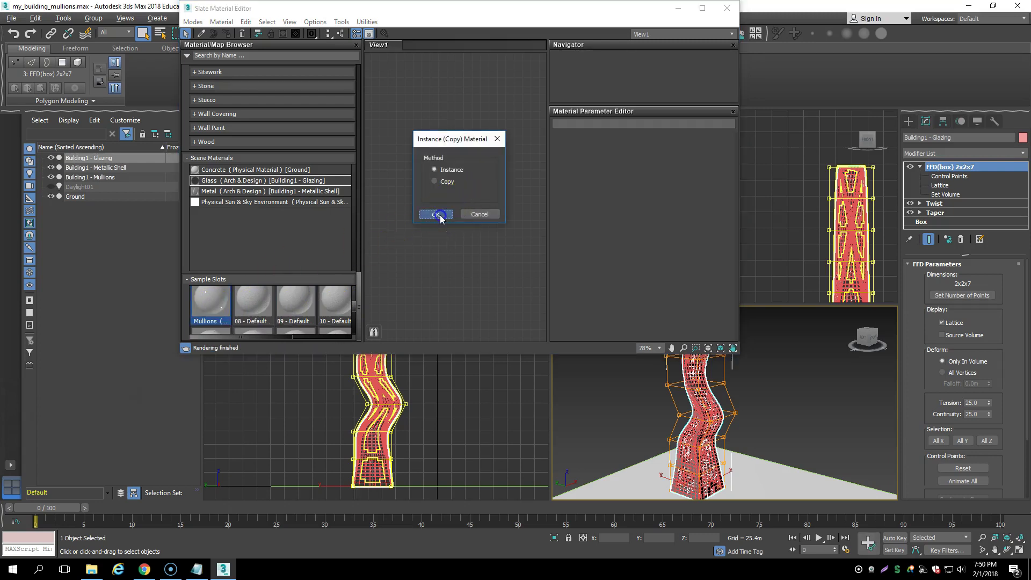
{"action": "left_click", "coordinate": [438, 214]}
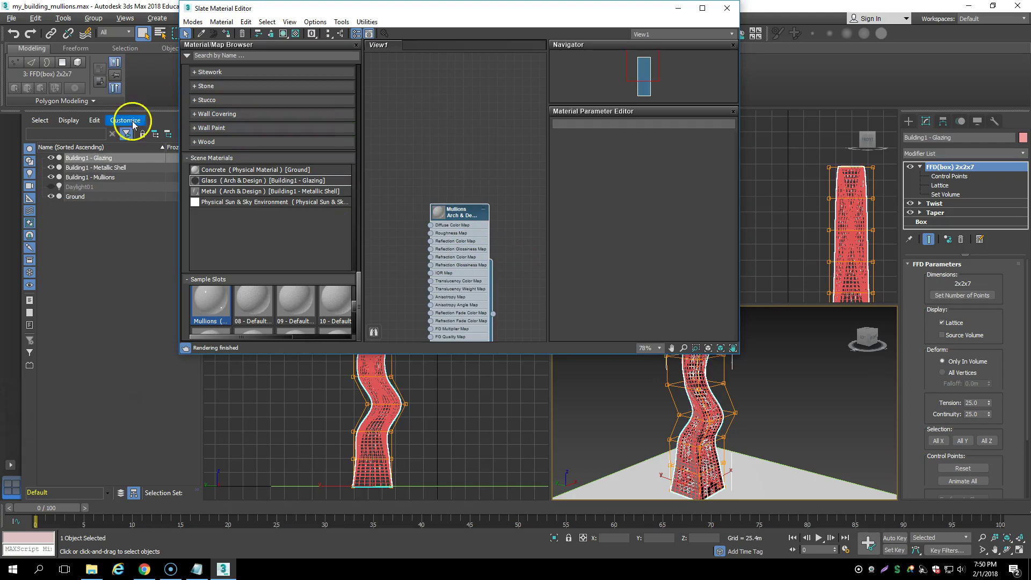
Step: Assign the Mullions material to the Building1 - Mullions object, and delete the Mullions node from the node view
{"action": "left_click", "coordinate": [74, 177]}
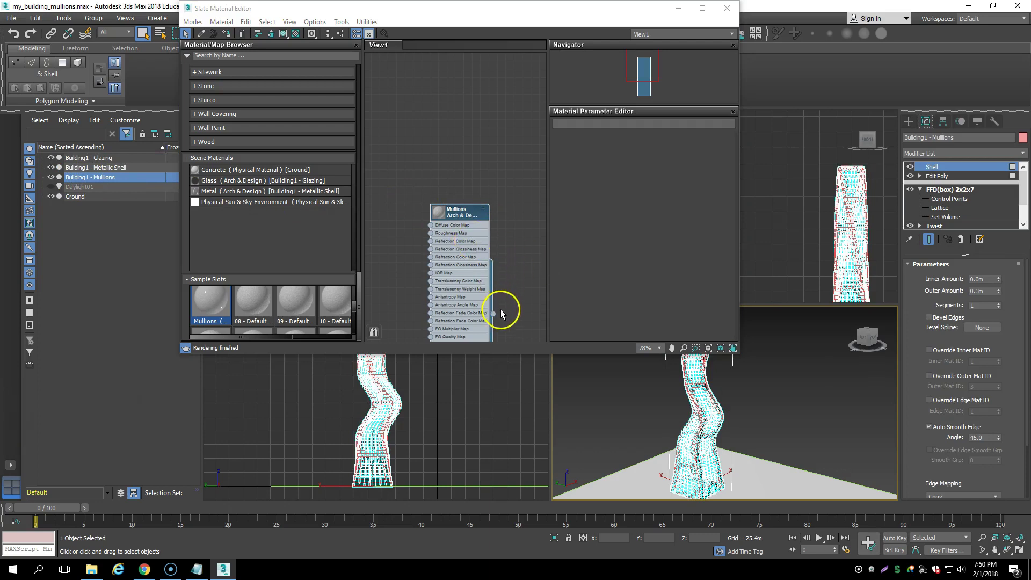
{"action": "left_click_drag", "start_coordinate": [465, 221], "coordinate": [463, 104]}
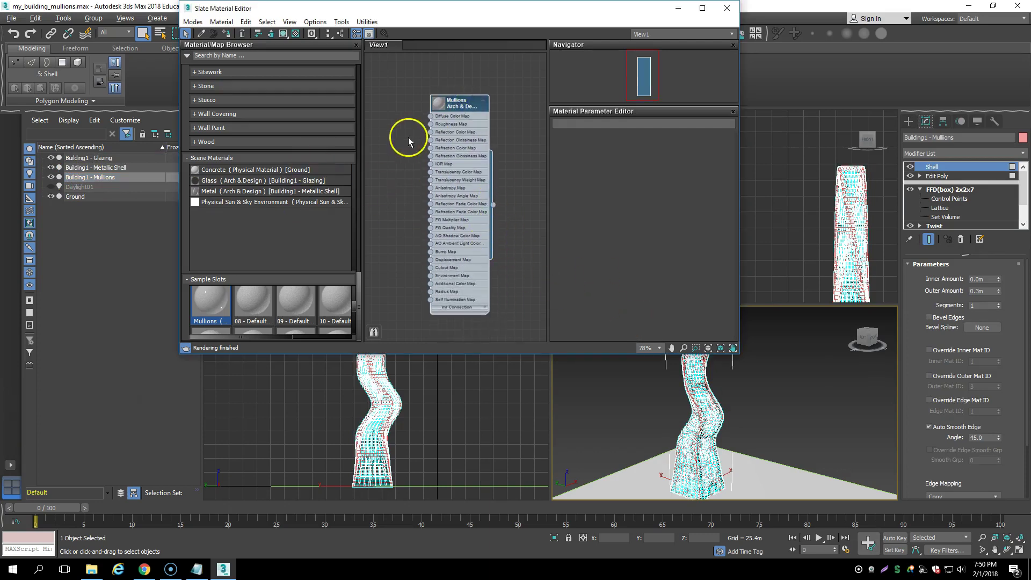
{"action": "left_click", "coordinate": [227, 34]}
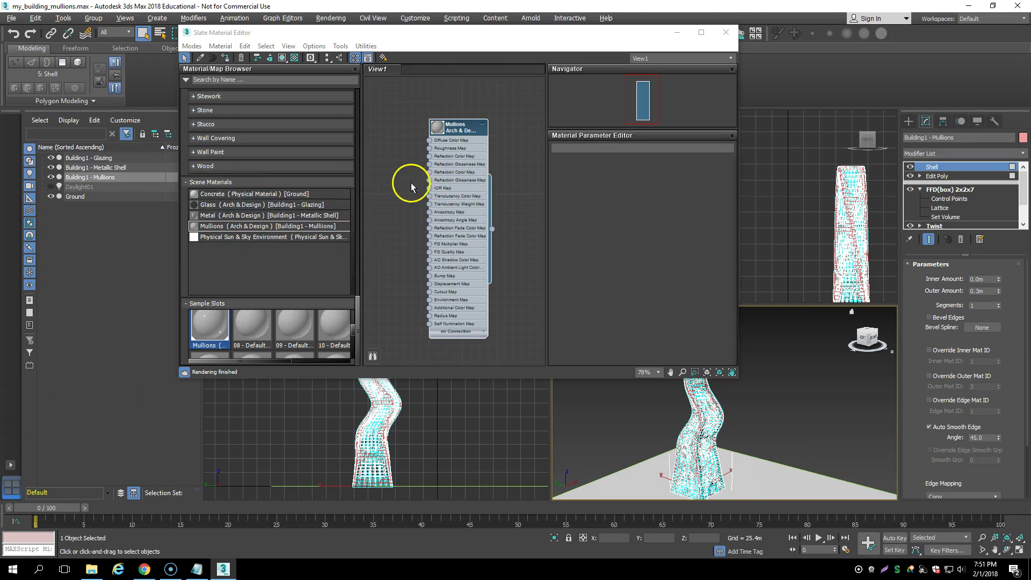
{"action": "left_click", "coordinate": [461, 129]}
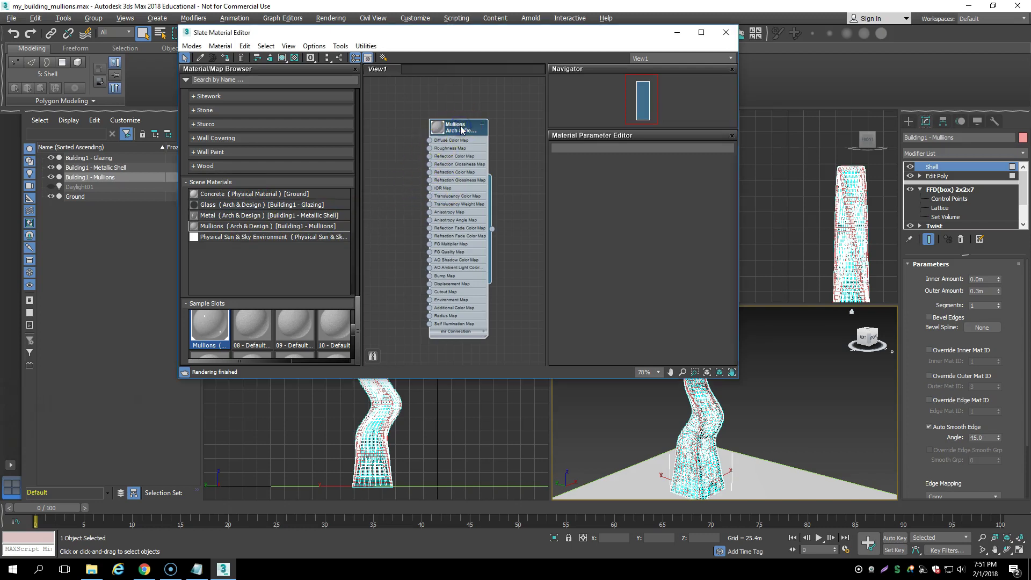
{"action": "key", "text": "Delete"}
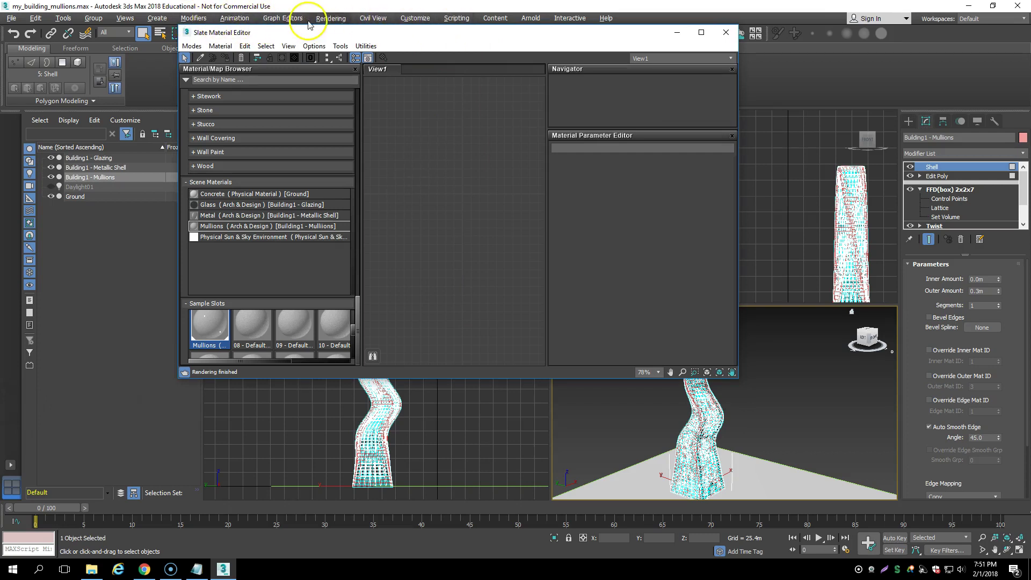
Step: Convert the scene to ART compatible features with the Scene Converter, and close the converter
{"action": "left_click", "coordinate": [329, 19]}
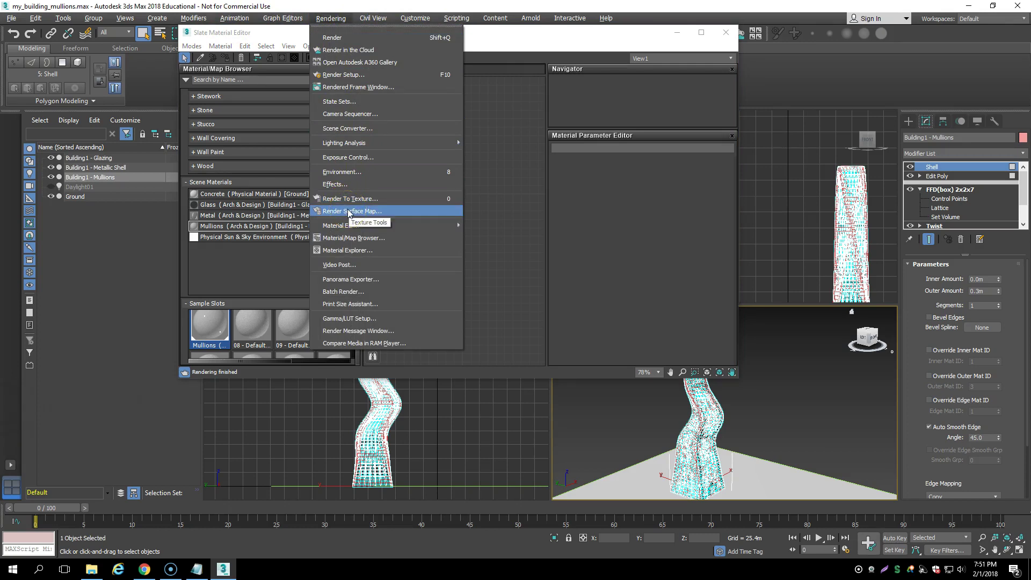
{"action": "left_click", "coordinate": [352, 128]}
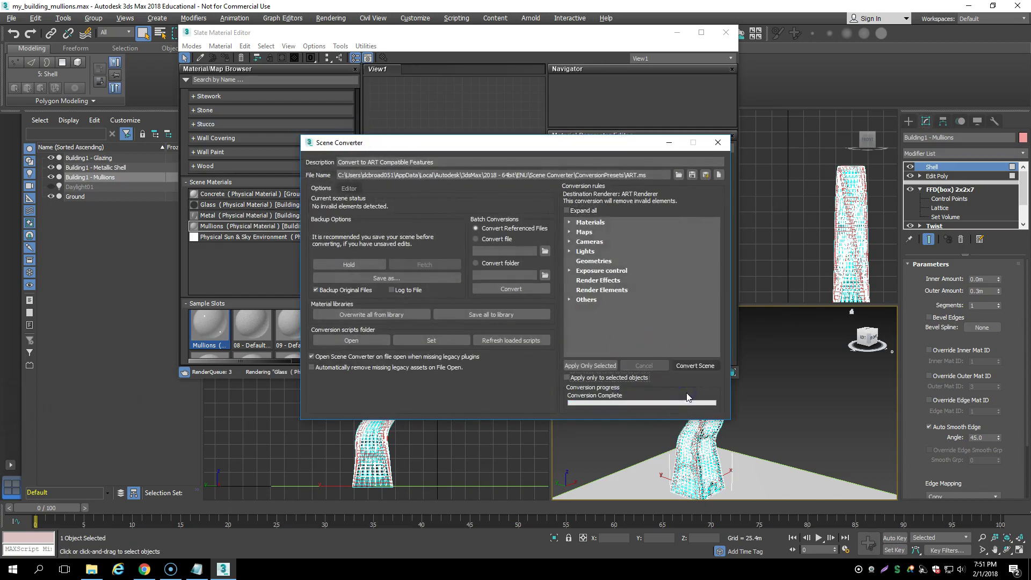
{"action": "left_click", "coordinate": [721, 143]}
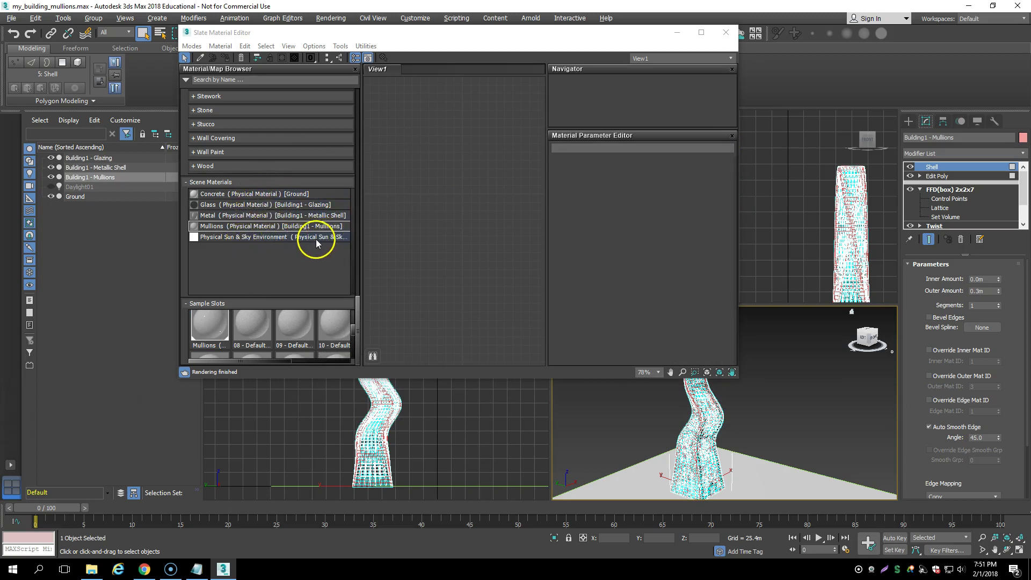
Step: Review the sun position settings of the Daylight01 light and delete it from the scene
{"action": "left_click", "coordinate": [89, 188]}
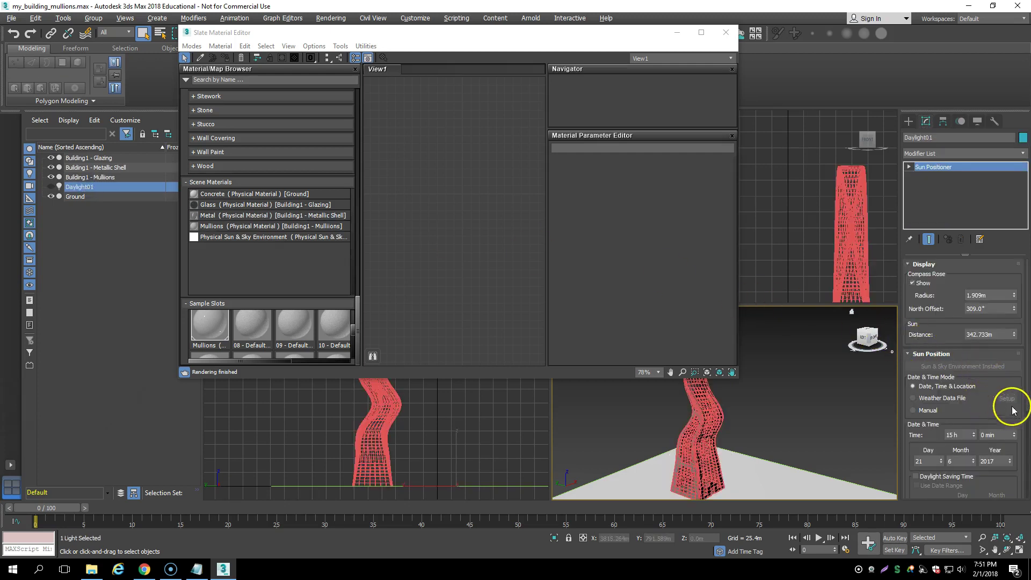
{"action": "left_click_drag", "start_coordinate": [1027, 402], "coordinate": [1028, 472]}
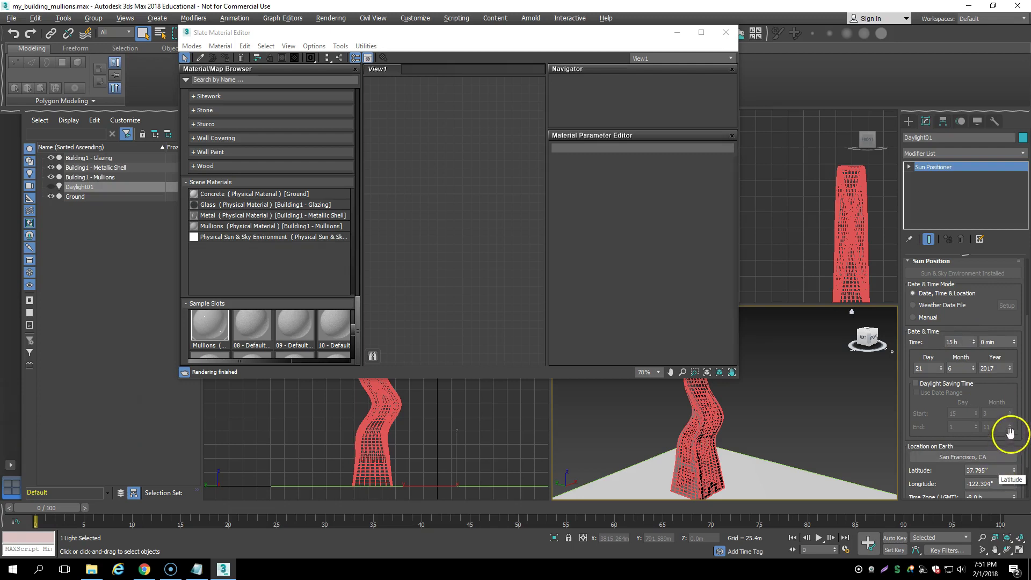
{"action": "scroll", "coordinate": [1017, 429], "scroll_direction": "down", "scroll_amount": 2}
{"action": "scroll", "coordinate": [1017, 429], "scroll_direction": "down", "scroll_amount": 1}
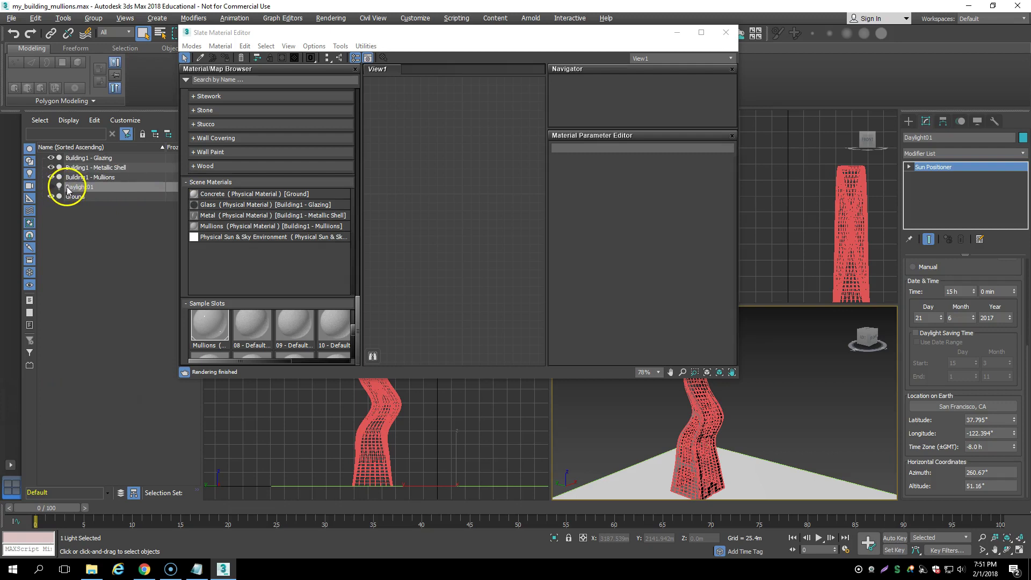
{"action": "right_click", "coordinate": [107, 186]}
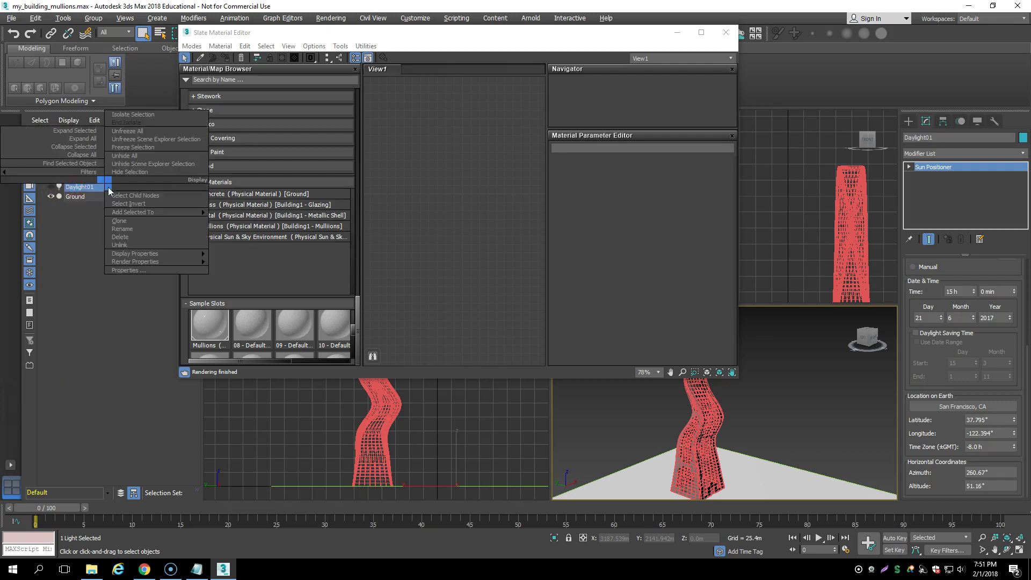
{"action": "left_click", "coordinate": [119, 237]}
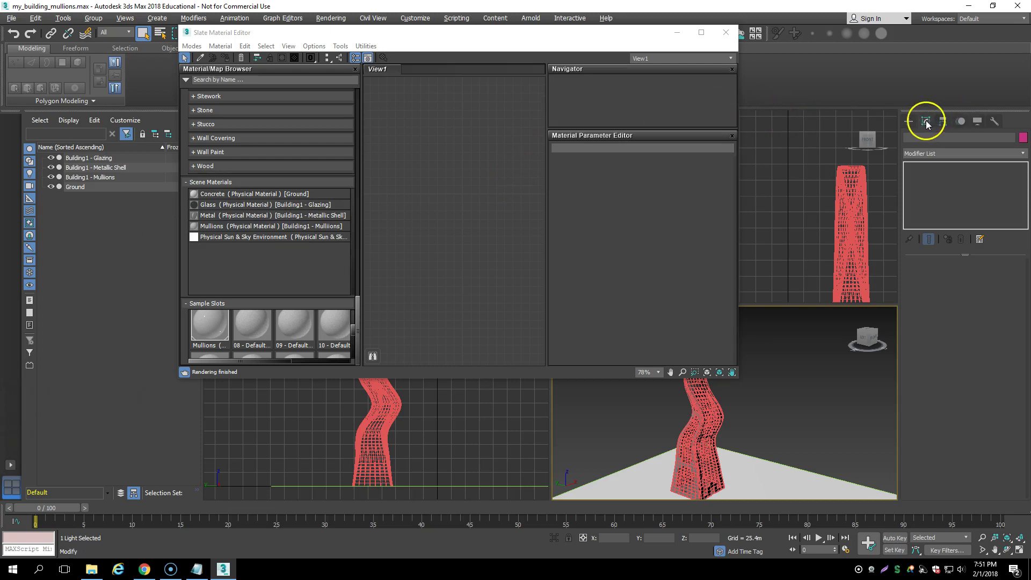
Step: Create a photometric Sun Positioner on the ground beside the tower in the Perspective viewport
{"action": "left_click", "coordinate": [910, 122]}
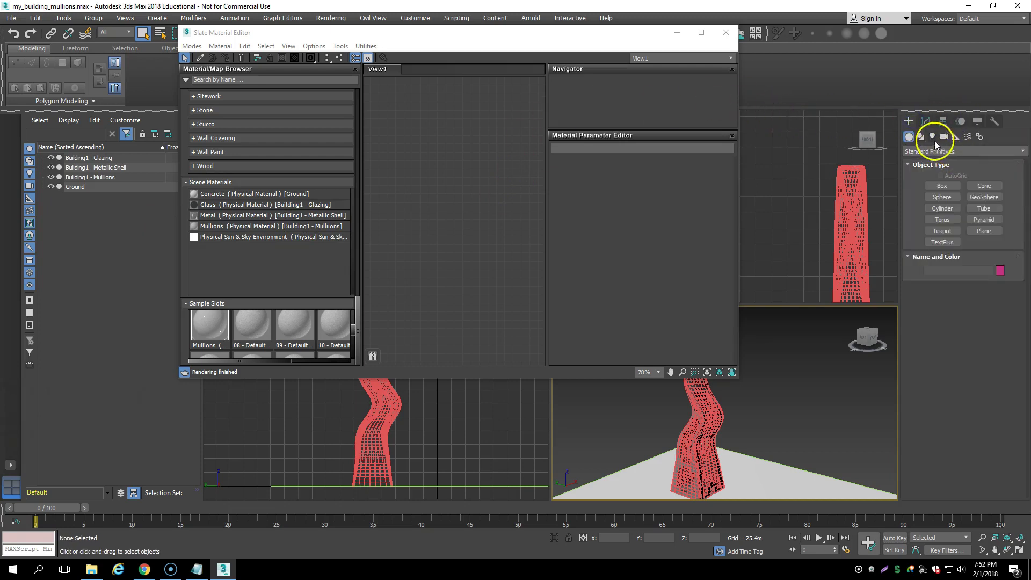
{"action": "left_click", "coordinate": [935, 136]}
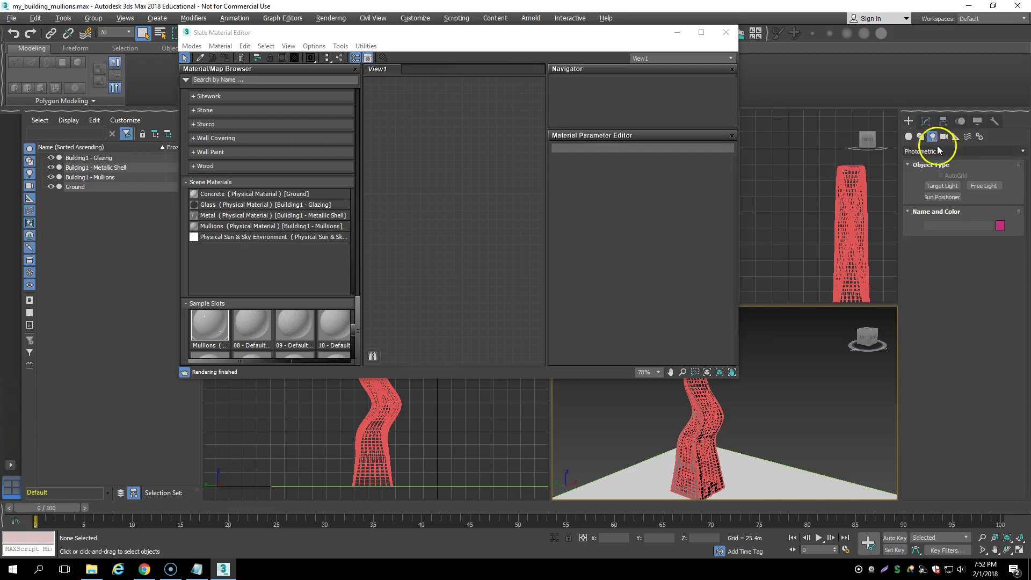
{"action": "left_click", "coordinate": [946, 197]}
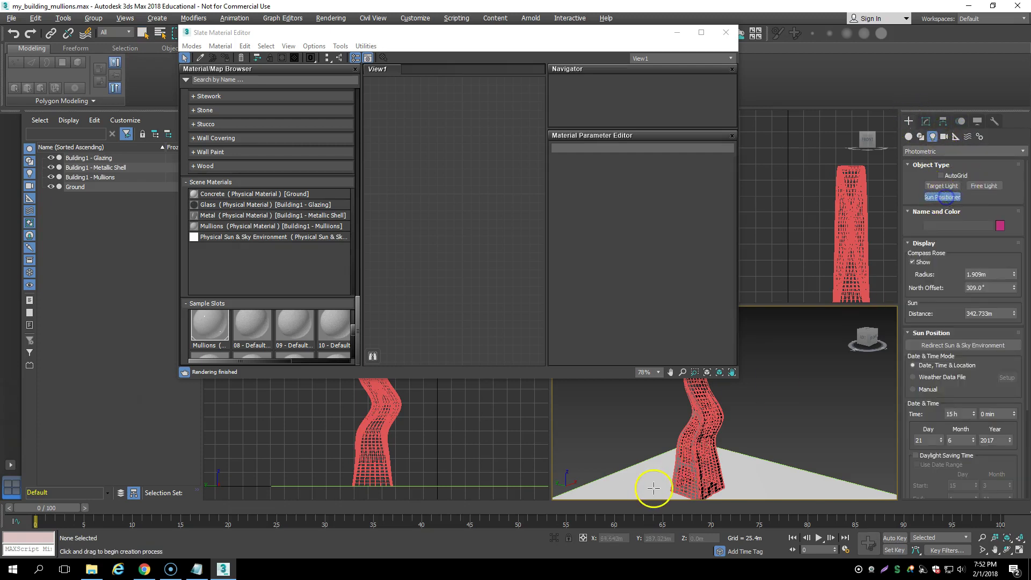
{"action": "left_click_drag", "start_coordinate": [652, 478], "coordinate": [654, 481]}
{"action": "left_click", "coordinate": [780, 371]}
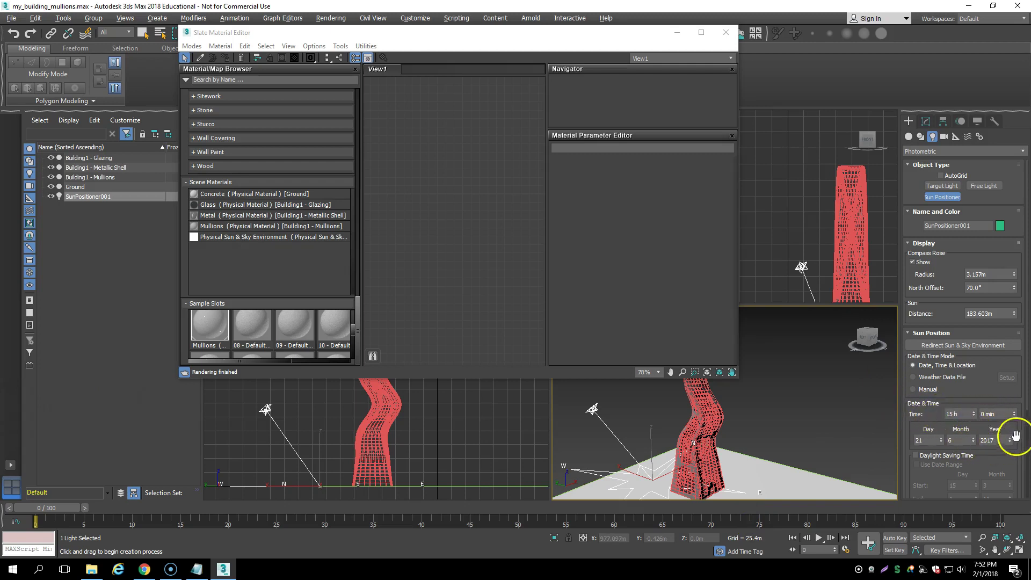
Step: Confirm San Francisco, CA as the sun positioner's geographic location
{"action": "left_click", "coordinate": [1027, 412]}
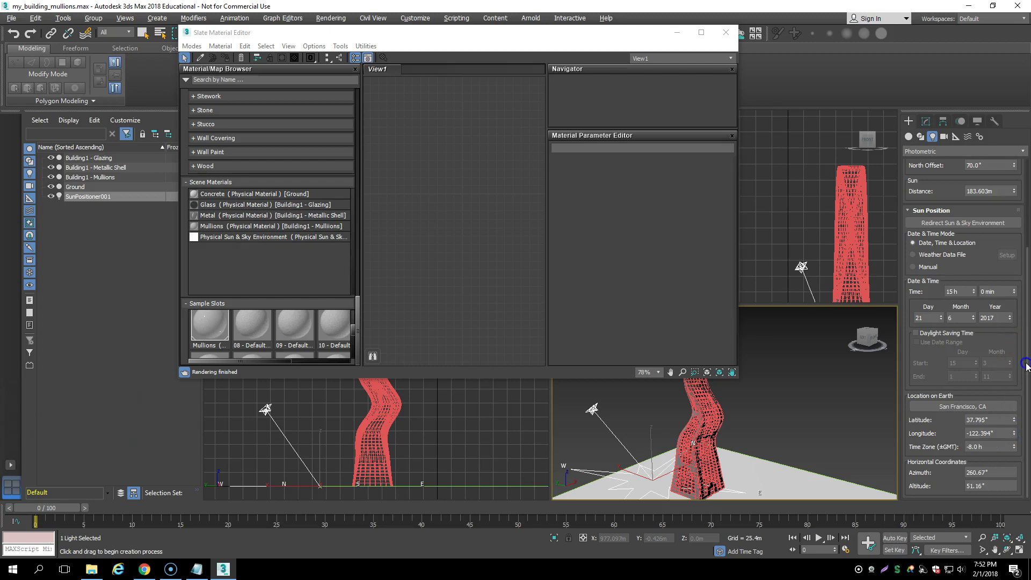
{"action": "scroll", "coordinate": [965, 396], "scroll_direction": "up", "scroll_amount": 1}
{"action": "left_click", "coordinate": [994, 449]}
{"action": "left_click", "coordinate": [946, 423]}
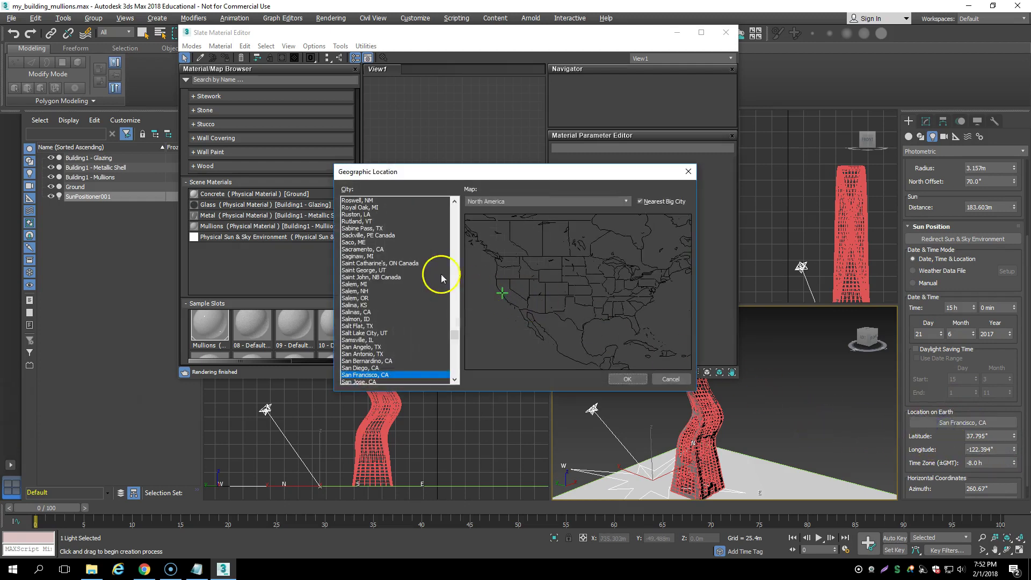
{"action": "left_click", "coordinate": [627, 378]}
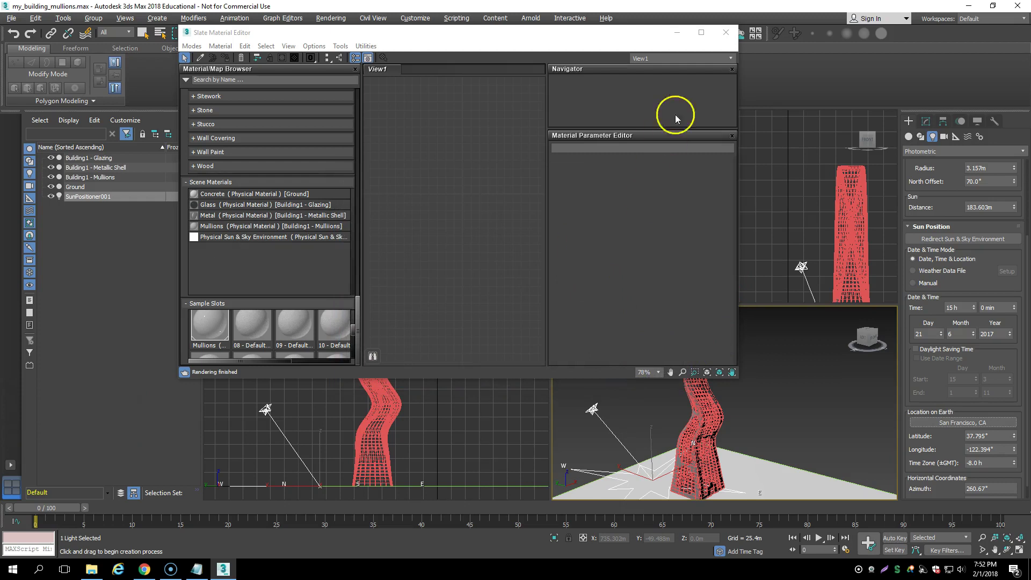
Step: Close the Slate Material Editor and hide the new sun positioner in the scene
{"action": "left_click", "coordinate": [726, 33]}
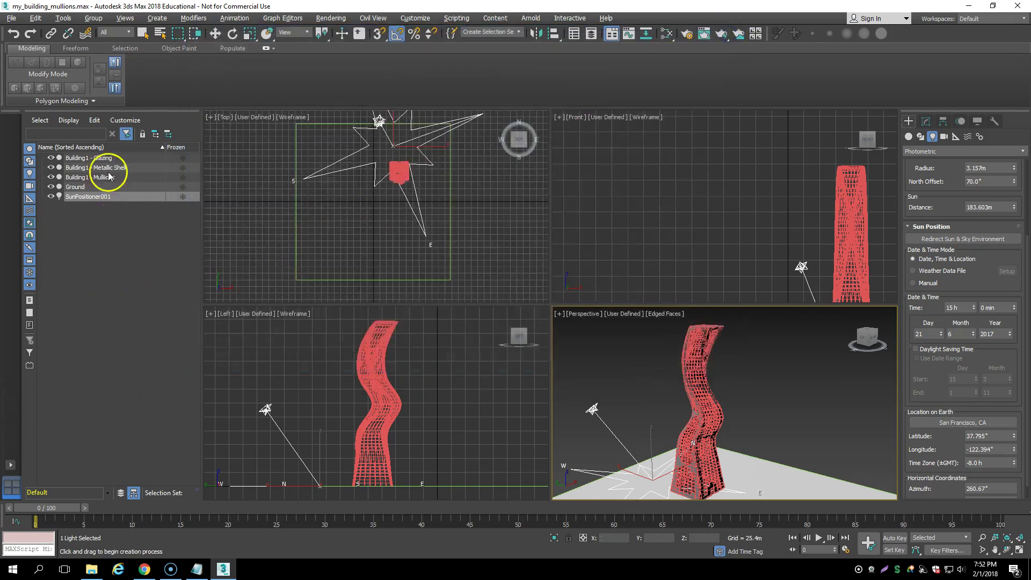
{"action": "left_click", "coordinate": [50, 197]}
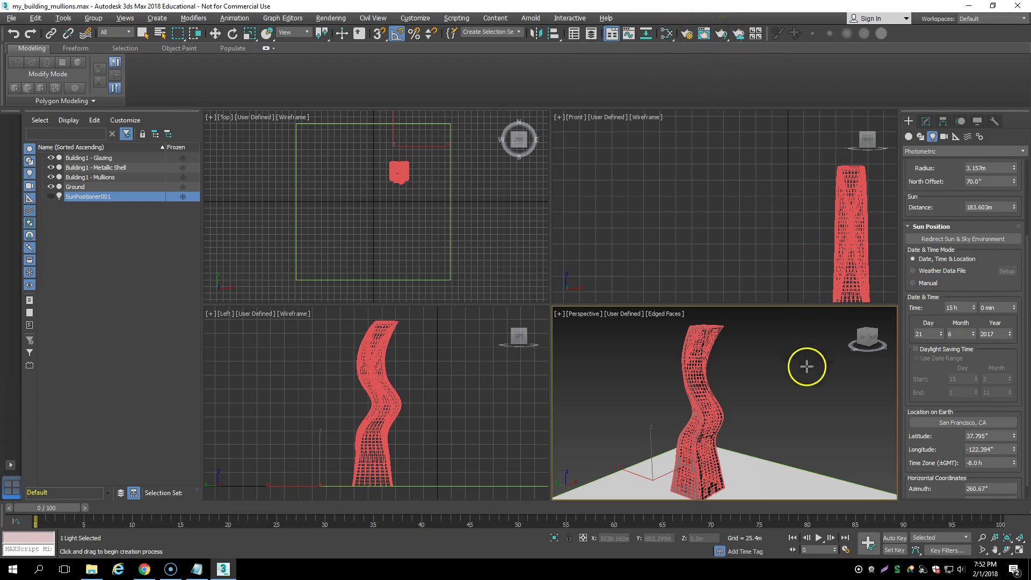
{"action": "right_click", "coordinate": [798, 417]}
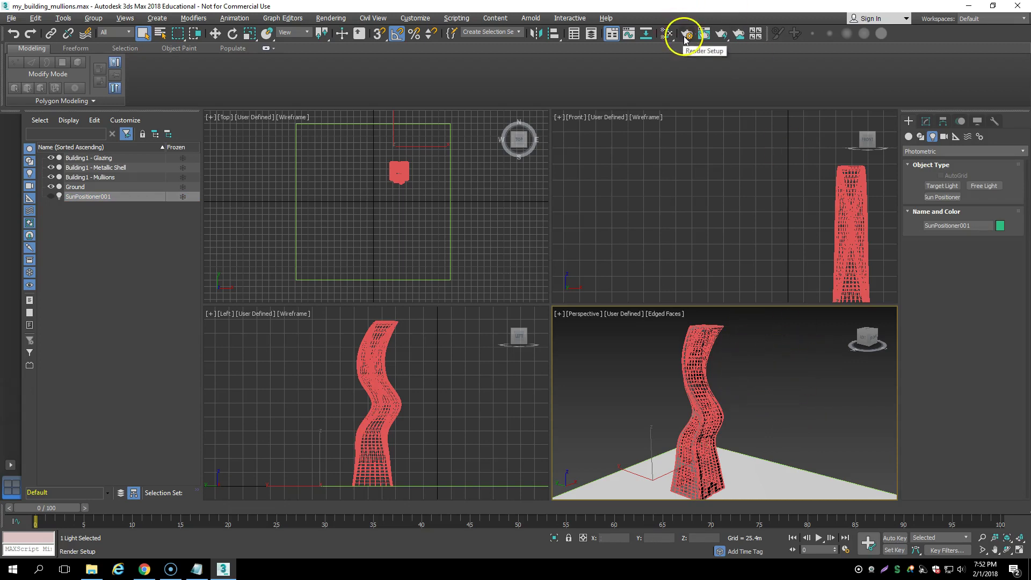
Step: Render the Perspective view with the ART Renderer, and close the raytrace messages and rendered frame
{"action": "left_click", "coordinate": [723, 35]}
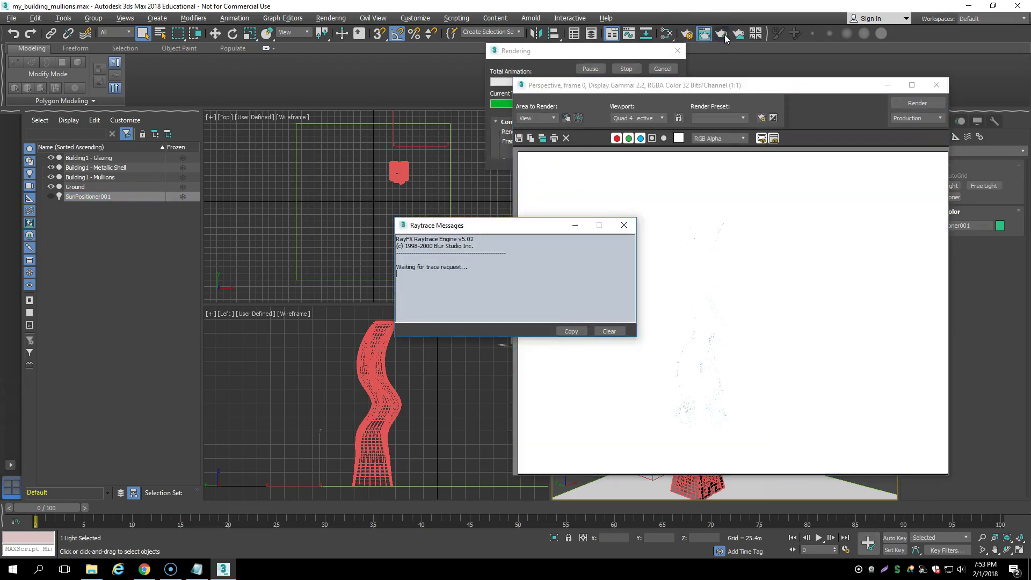
{"action": "left_click", "coordinate": [623, 226]}
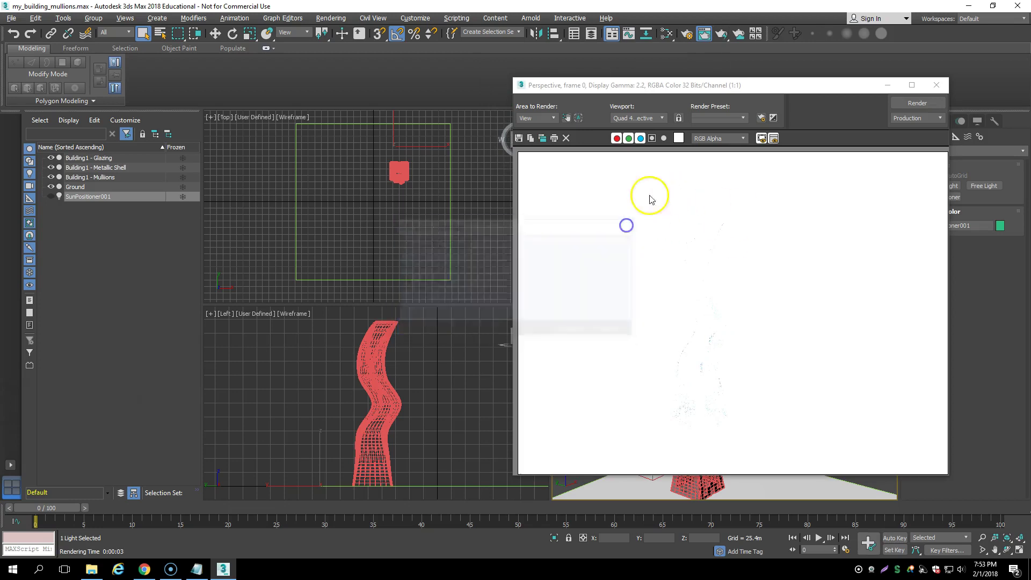
{"action": "left_click", "coordinate": [935, 87]}
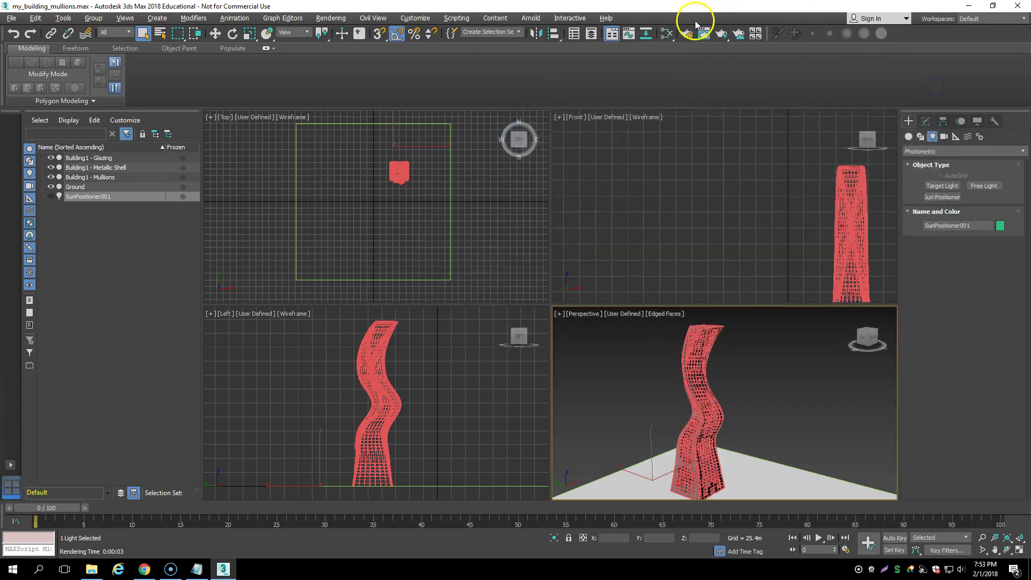
Step: Set the production renderer to Scanline Renderer in the render setup
{"action": "left_click", "coordinate": [690, 35]}
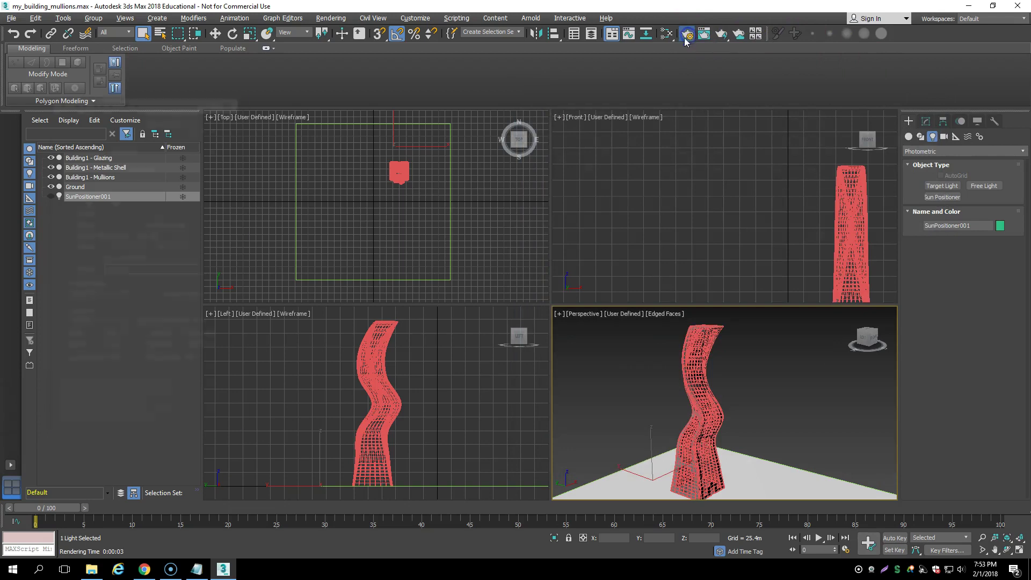
{"action": "left_click_drag", "start_coordinate": [166, 99], "coordinate": [455, 94]}
{"action": "left_click", "coordinate": [468, 118]}
{"action": "left_click", "coordinate": [466, 118]}
{"action": "left_click", "coordinate": [451, 143]}
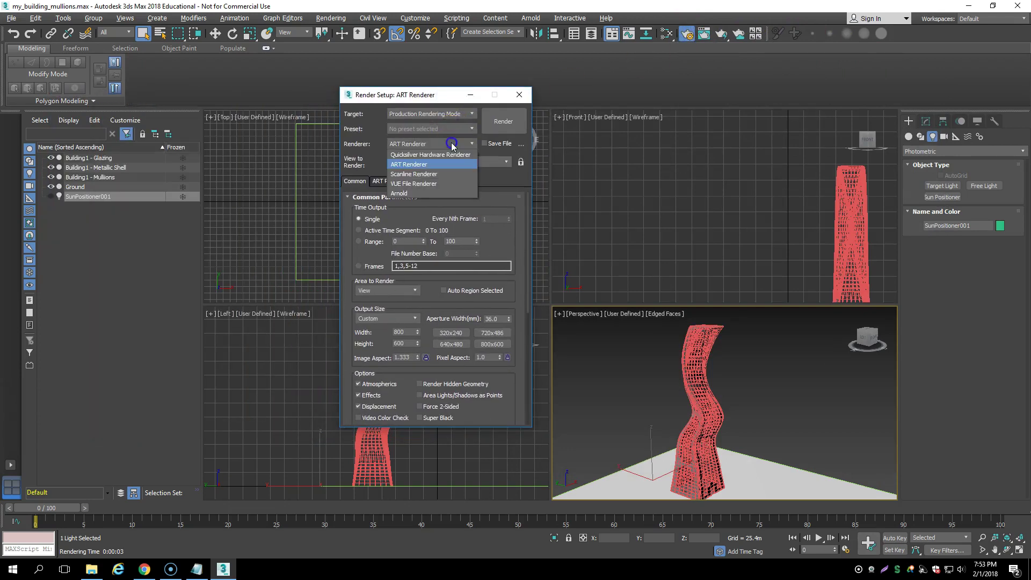
{"action": "left_click", "coordinate": [433, 173]}
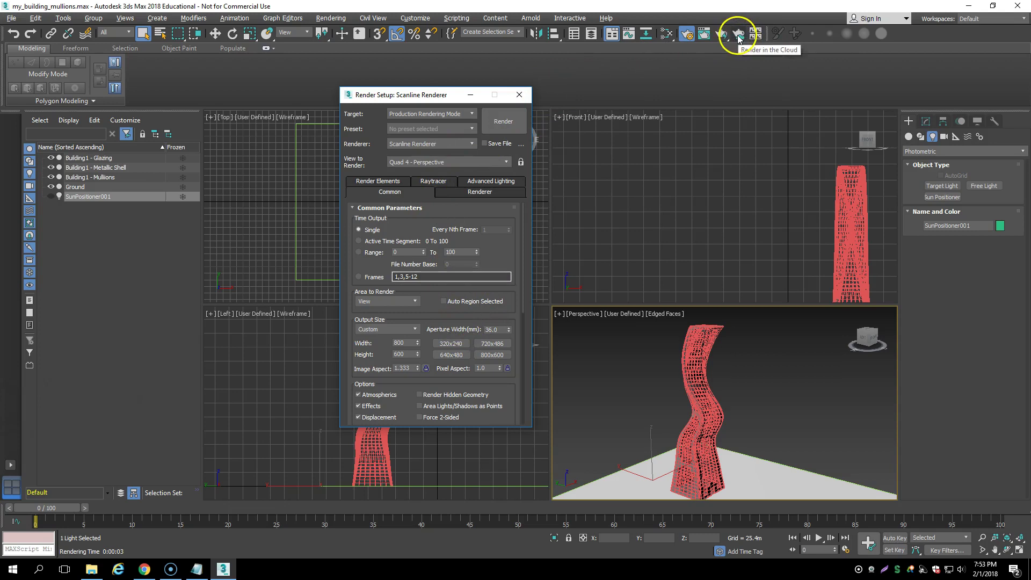
Step: Render the Perspective view with the Scanline Renderer and dismiss the raytrace messages
{"action": "left_click", "coordinate": [724, 34]}
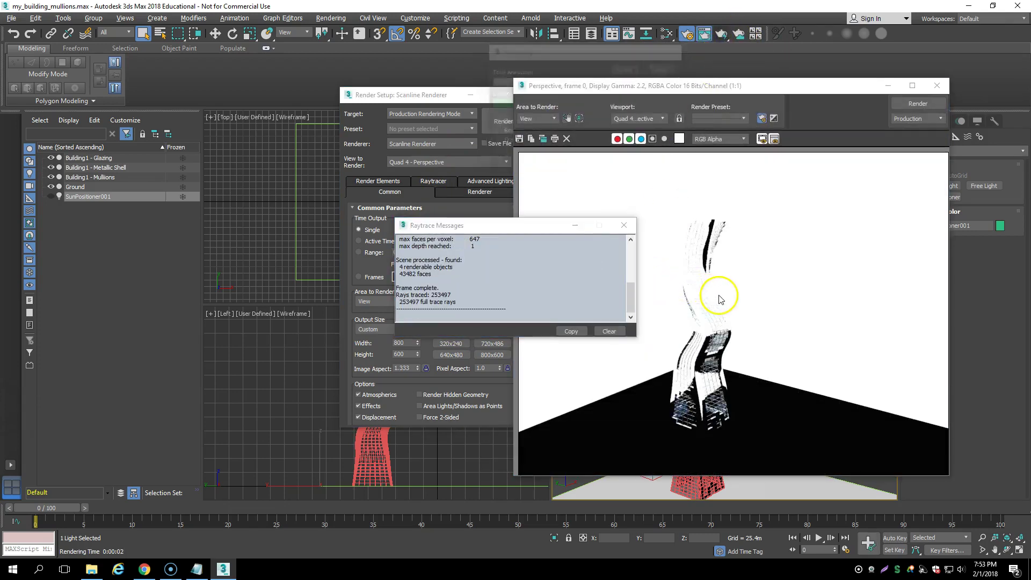
{"action": "left_click", "coordinate": [623, 225]}
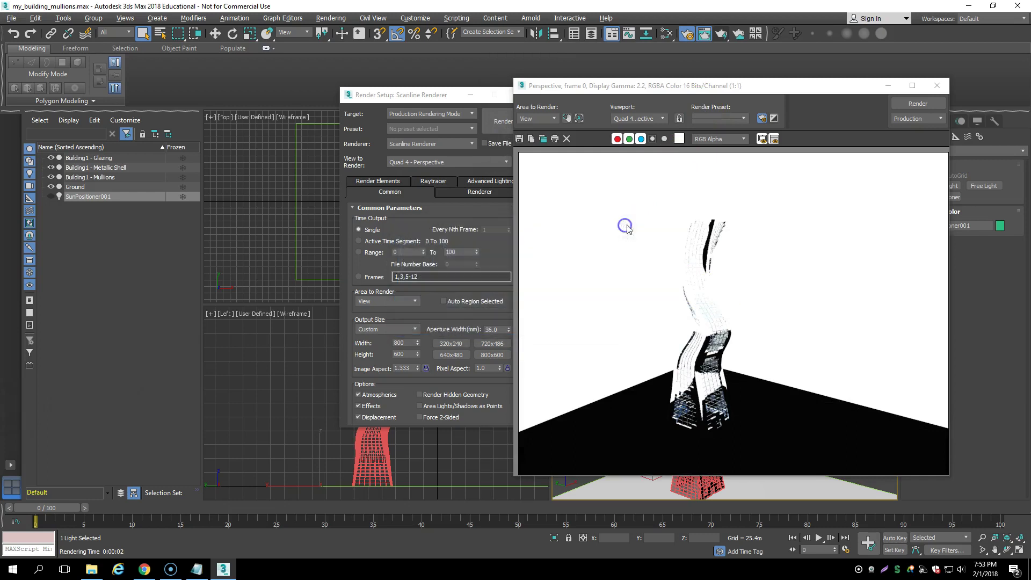
Step: Change the environment's exposure control to Linear Exposure Control, render its preview, and dismiss the raytrace messages
{"action": "left_click", "coordinate": [773, 121]}
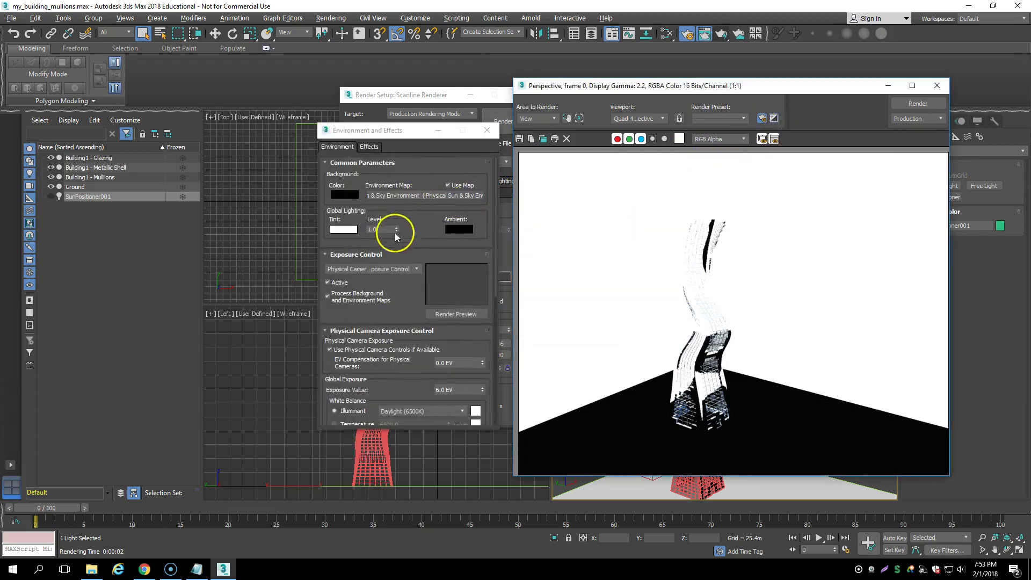
{"action": "left_click", "coordinate": [403, 270]}
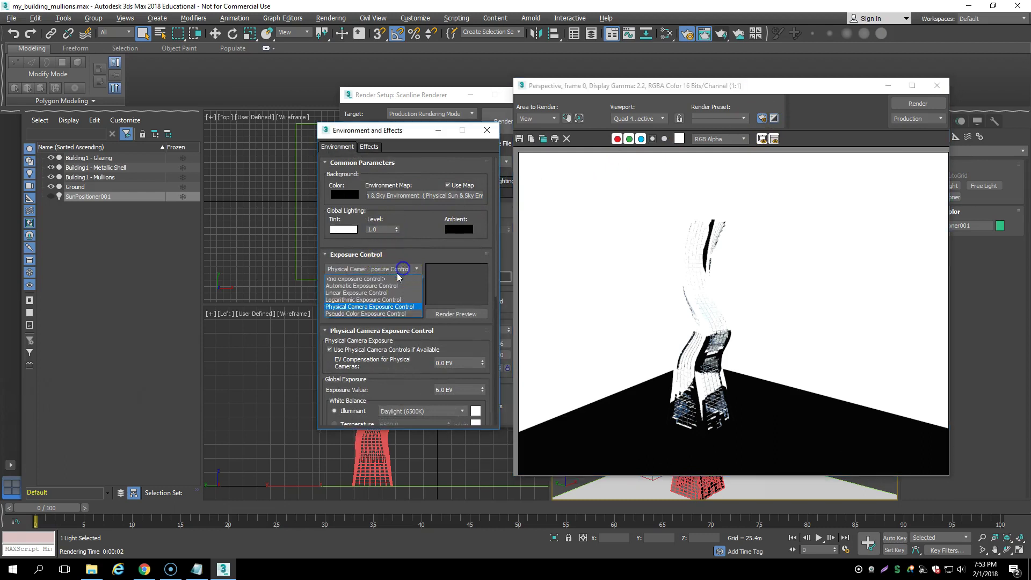
{"action": "left_click", "coordinate": [377, 294]}
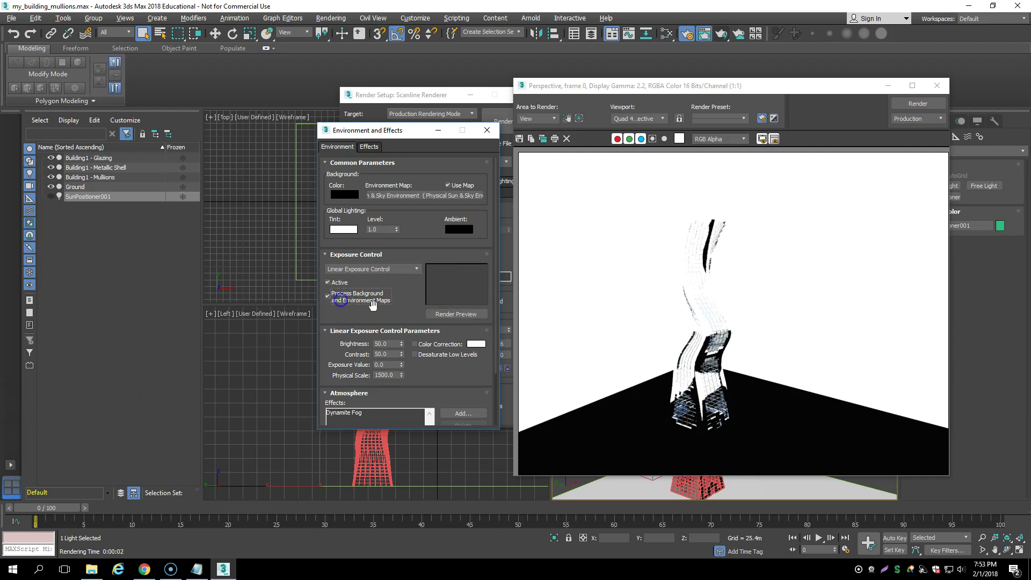
{"action": "left_click", "coordinate": [456, 313]}
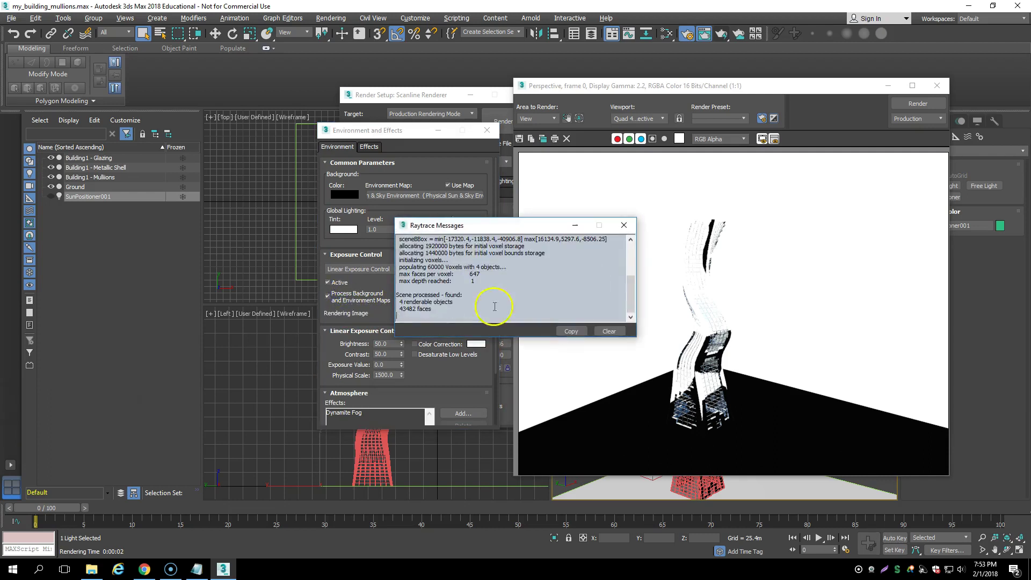
{"action": "left_click", "coordinate": [624, 225]}
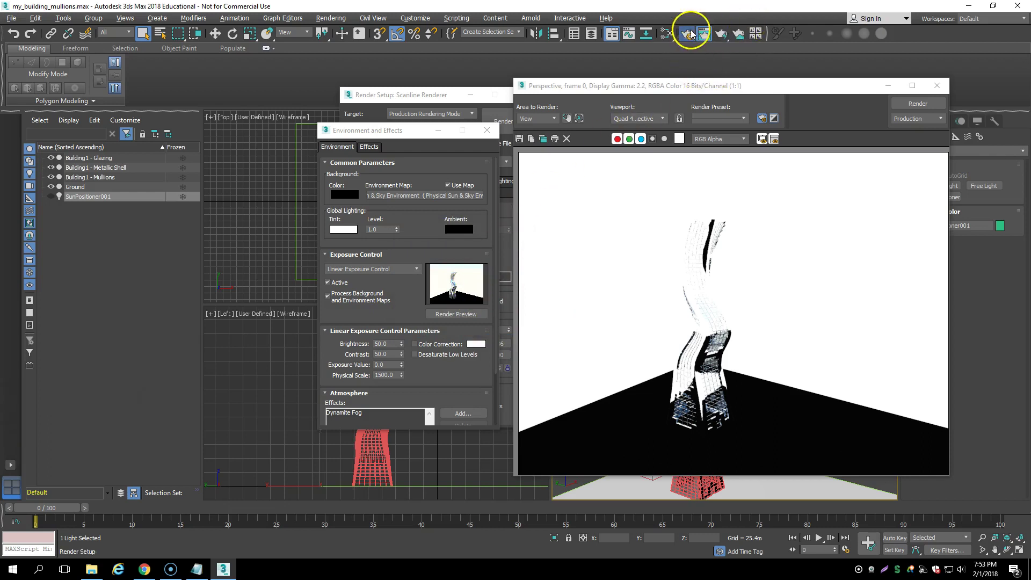
Step: Render the Perspective view again with the Scanline Renderer, dismissing the raytrace messages and closing the environment settings
{"action": "left_click", "coordinate": [723, 34]}
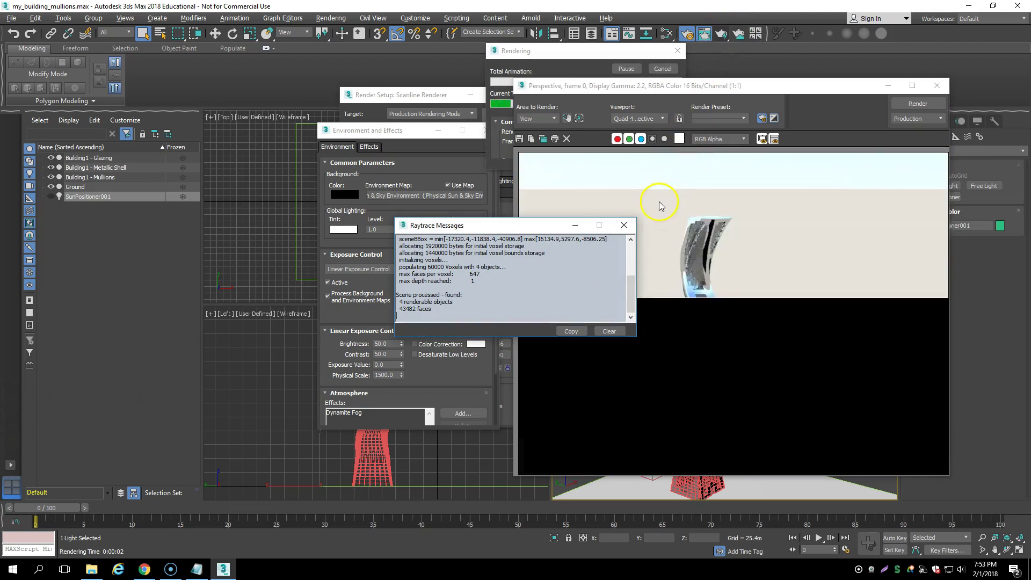
{"action": "left_click", "coordinate": [629, 227]}
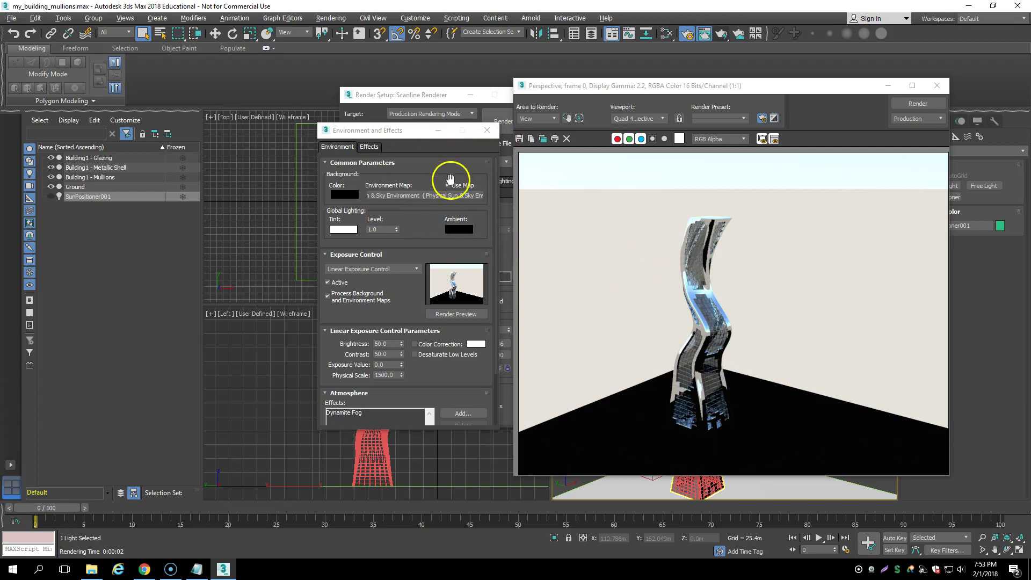
{"action": "left_click", "coordinate": [486, 130]}
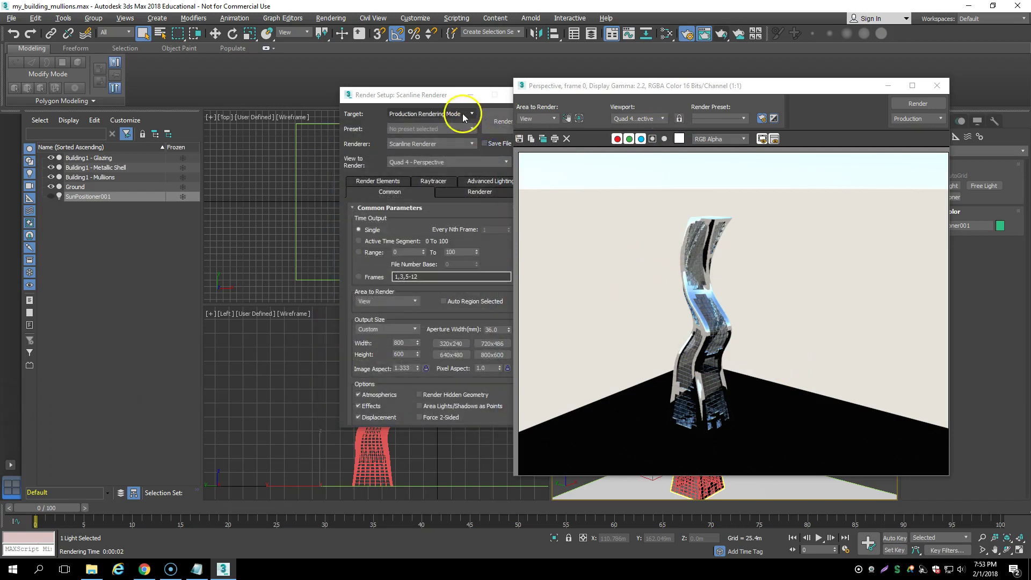
Step: Switch the production renderer to ART Renderer, render the Perspective view, and dismiss the raytrace messages
{"action": "left_click", "coordinate": [454, 143]}
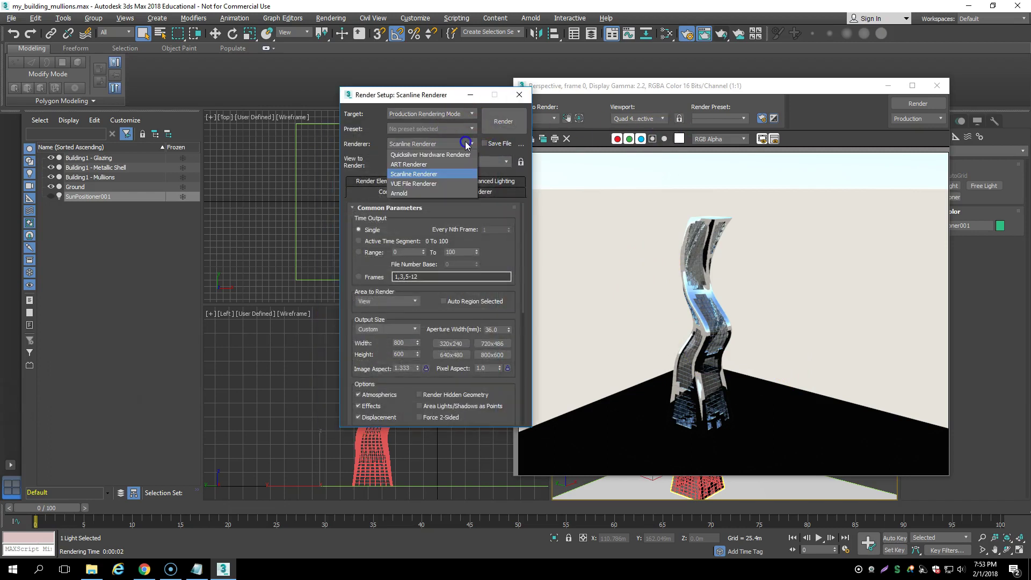
{"action": "left_click", "coordinate": [426, 163]}
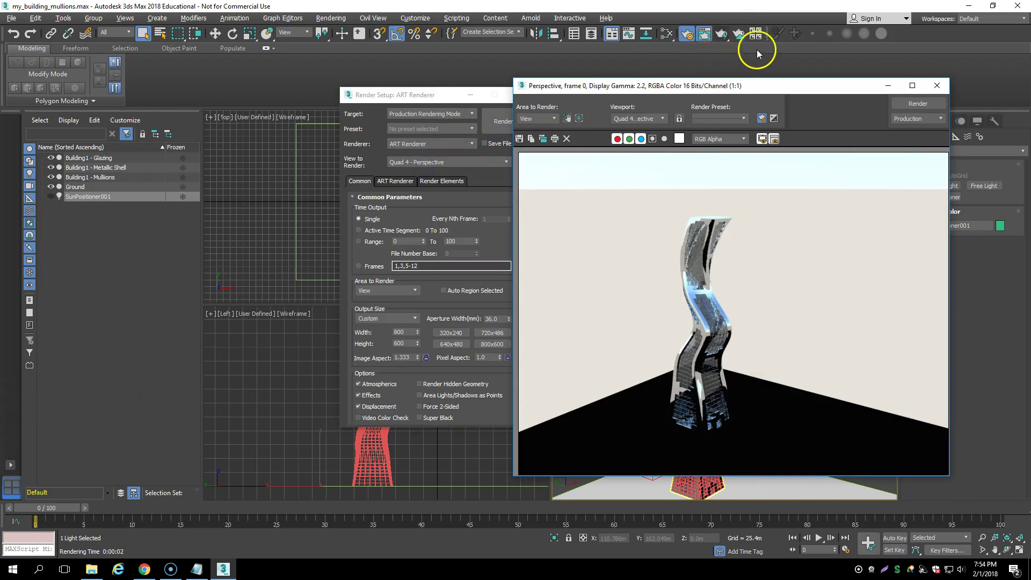
{"action": "left_click", "coordinate": [907, 102]}
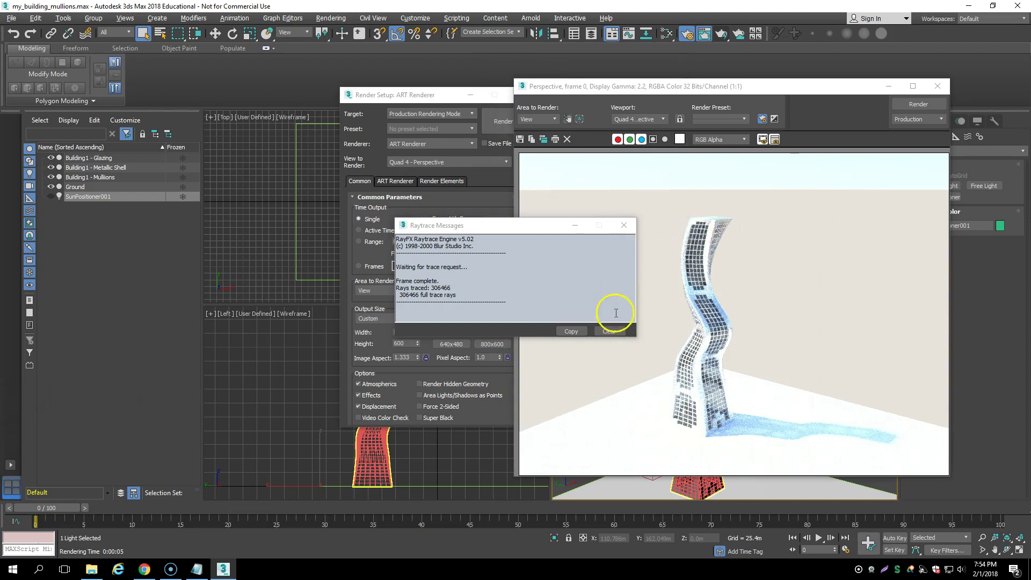
{"action": "left_click", "coordinate": [623, 226]}
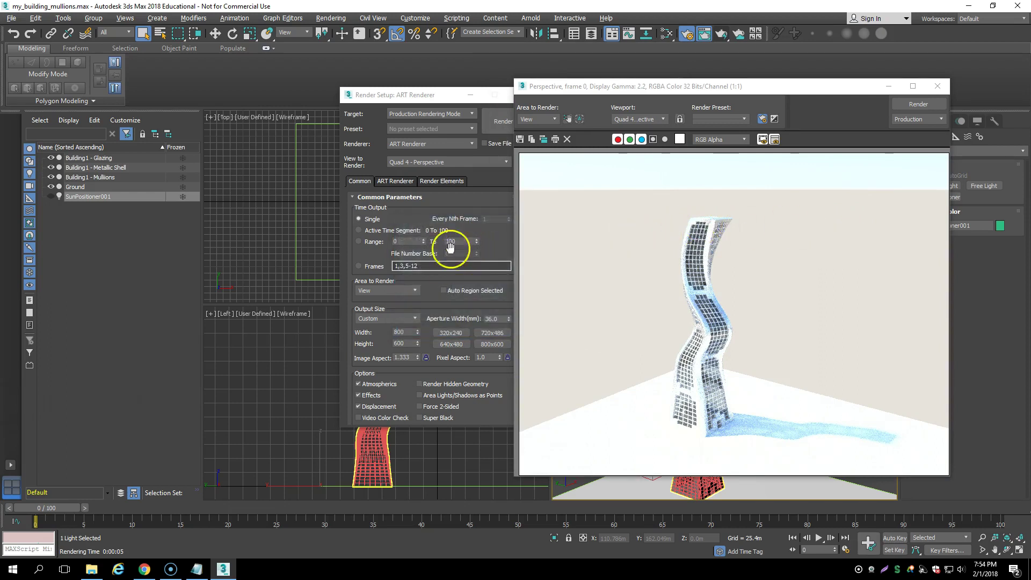
Step: Open the Environment and Effects settings and enlarge the window to examine the linear exposure parameters and atmosphere section
{"action": "left_click", "coordinate": [774, 119]}
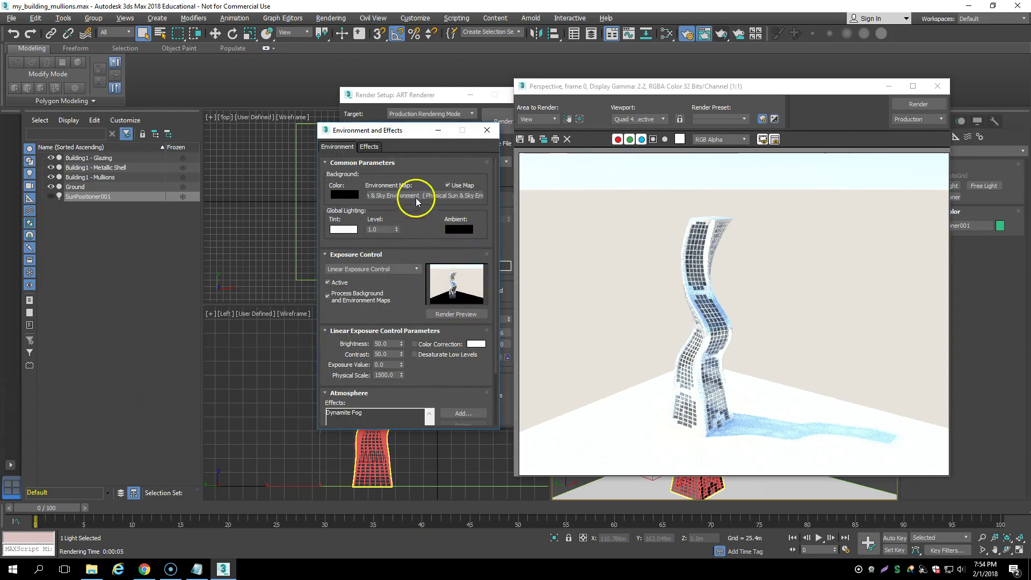
{"action": "left_click_drag", "start_coordinate": [412, 131], "coordinate": [398, 86]}
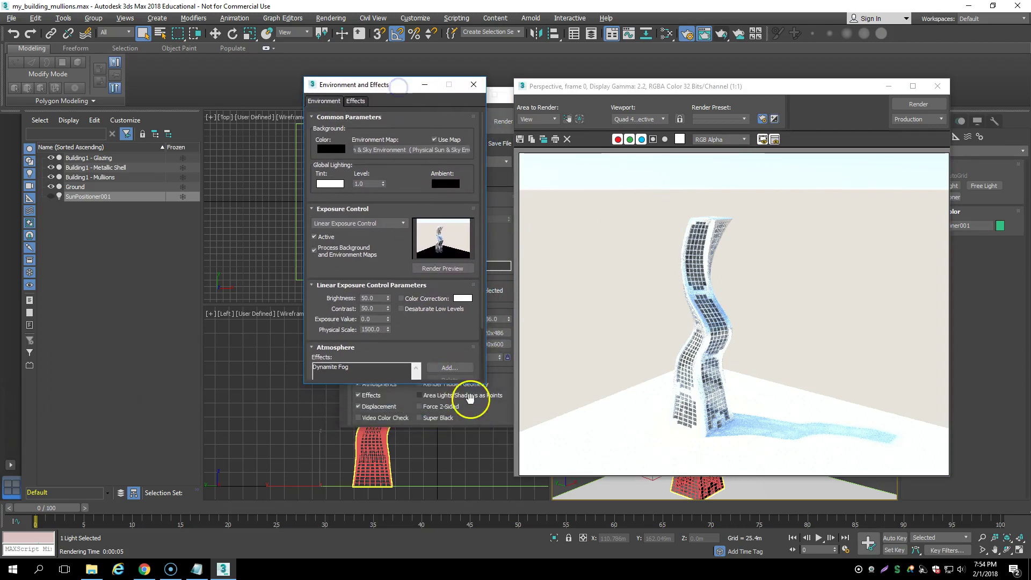
{"action": "left_click_drag", "start_coordinate": [485, 383], "coordinate": [520, 463]}
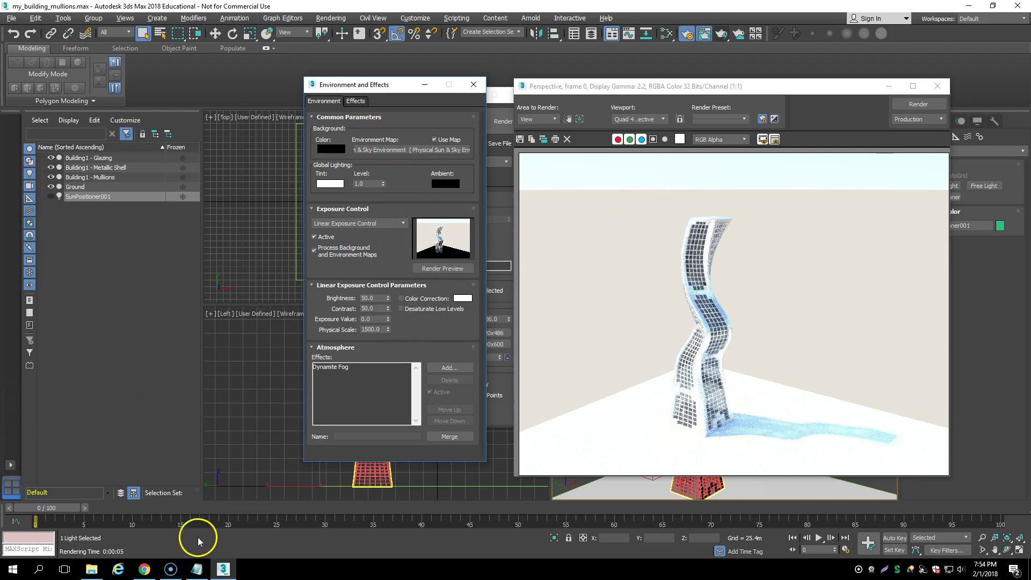
{"action": "left_click", "coordinate": [20, 545]}
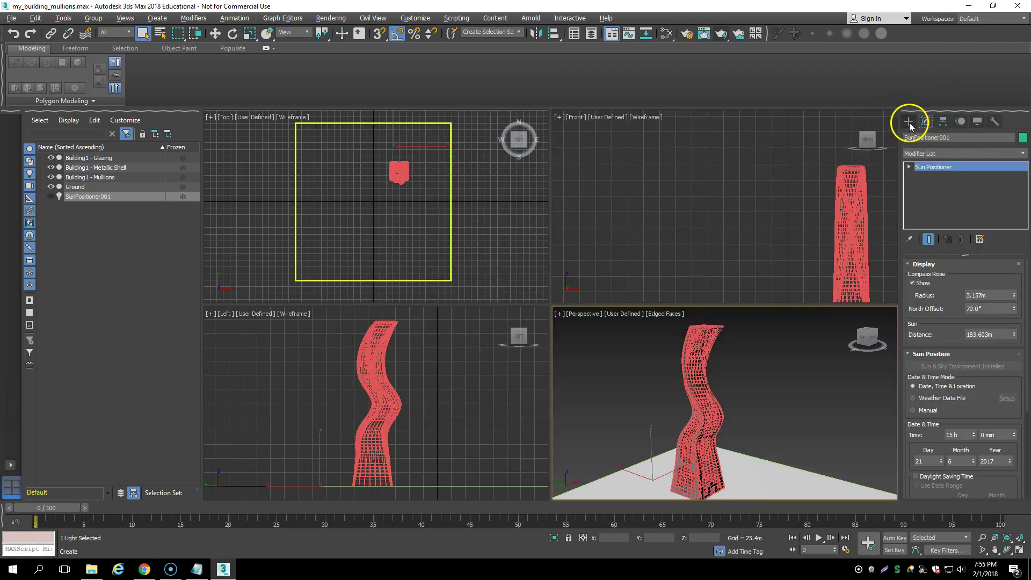
Step: Create a targeted Physical camera in the Top view, aimed from beyond the ground's southeast corner past the building, with about 913 m target distance
{"action": "left_click", "coordinate": [909, 122]}
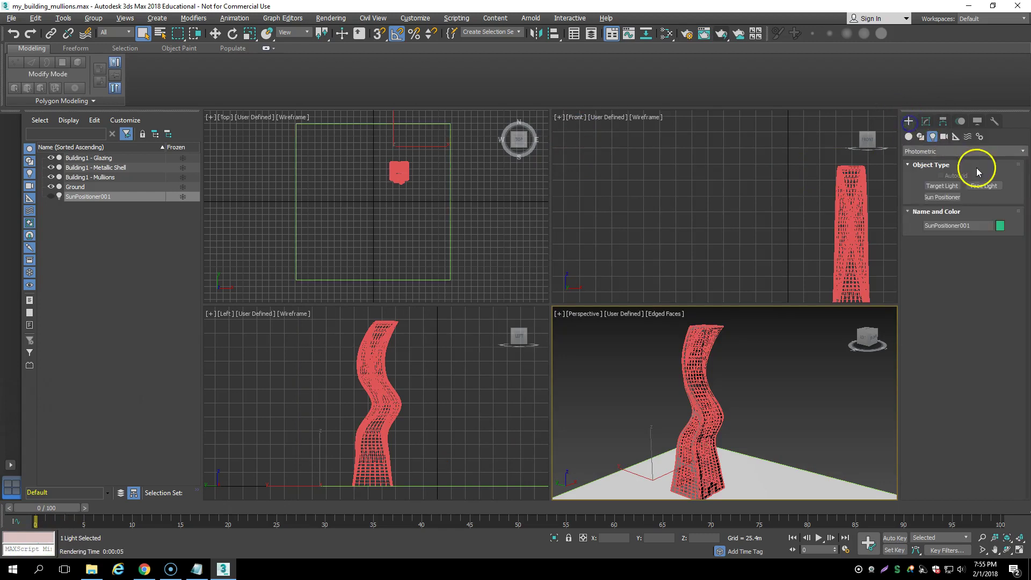
{"action": "left_click", "coordinate": [944, 137]}
{"action": "scroll", "coordinate": [455, 220], "scroll_direction": "down", "scroll_amount": 3}
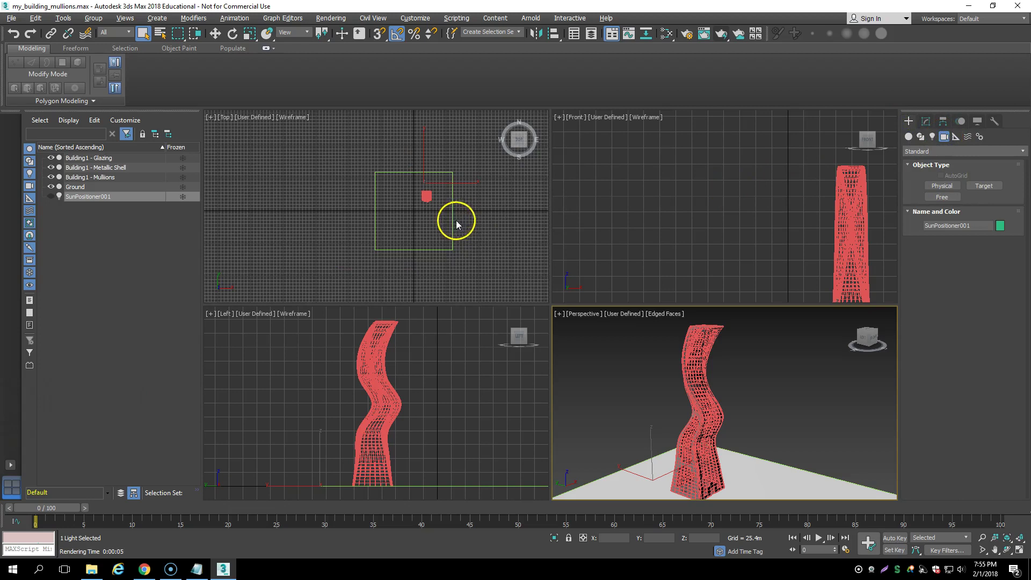
{"action": "left_click_drag", "start_coordinate": [482, 271], "coordinate": [418, 187]}
{"action": "left_click", "coordinate": [936, 188]}
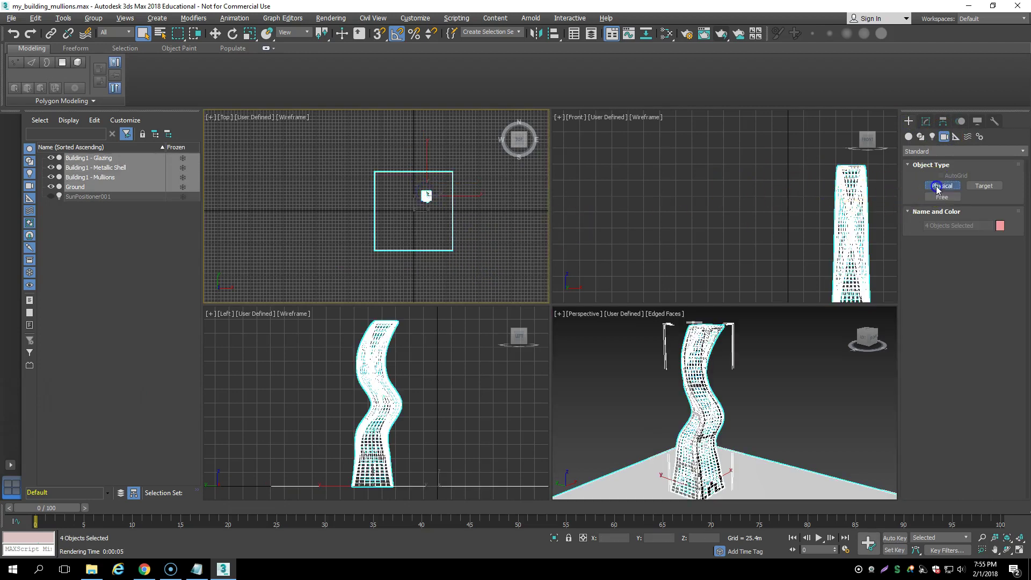
{"action": "left_click_drag", "start_coordinate": [488, 277], "coordinate": [488, 276]}
{"action": "left_click_drag", "start_coordinate": [486, 274], "coordinate": [486, 273]}
{"action": "left_click", "coordinate": [440, 204]}
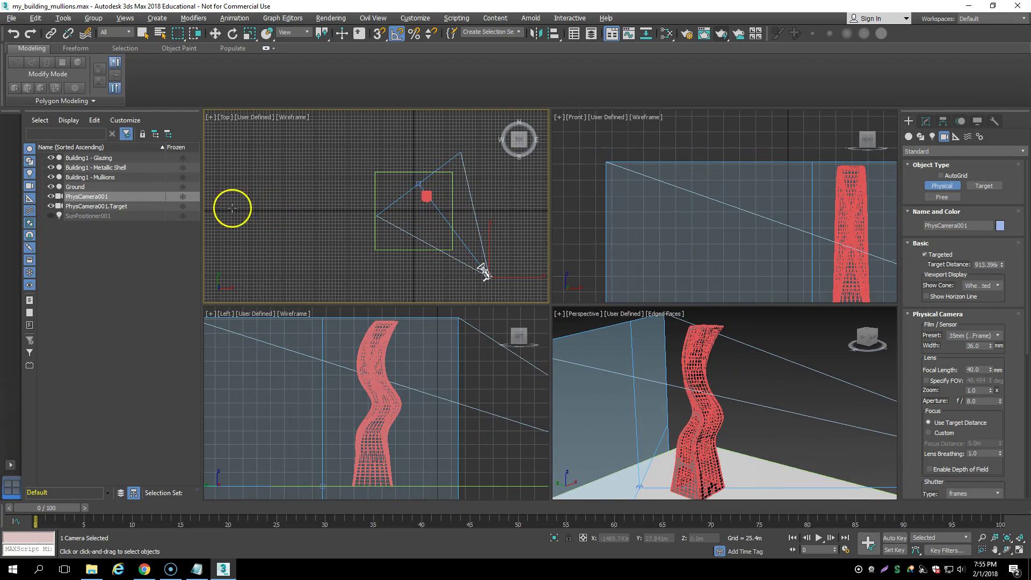
Step: Raise the camera's target to a height of about 121 m in the Left view
{"action": "left_click", "coordinate": [106, 207]}
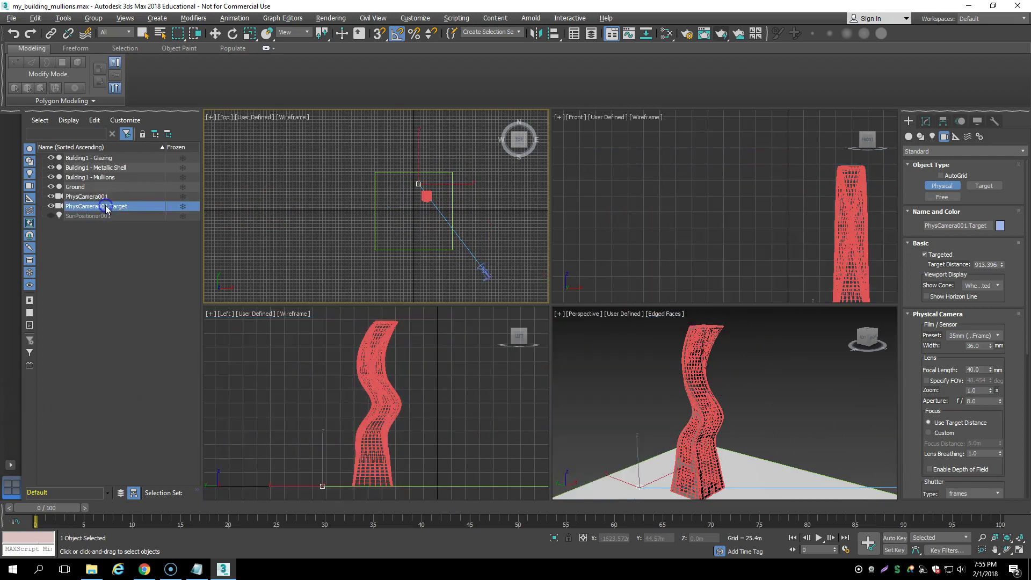
{"action": "left_click", "coordinate": [216, 34]}
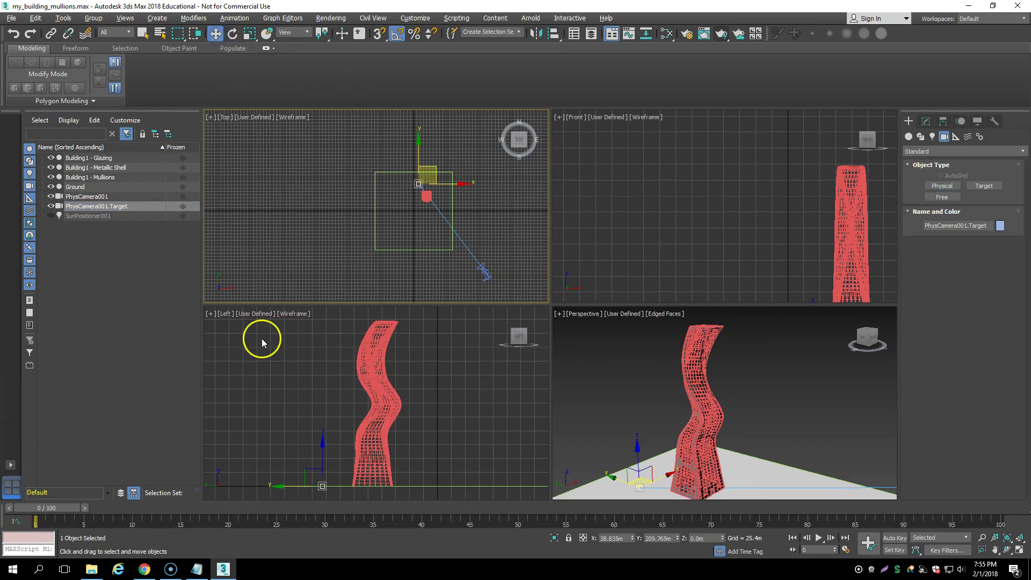
{"action": "left_click_drag", "start_coordinate": [323, 449], "coordinate": [380, 367]}
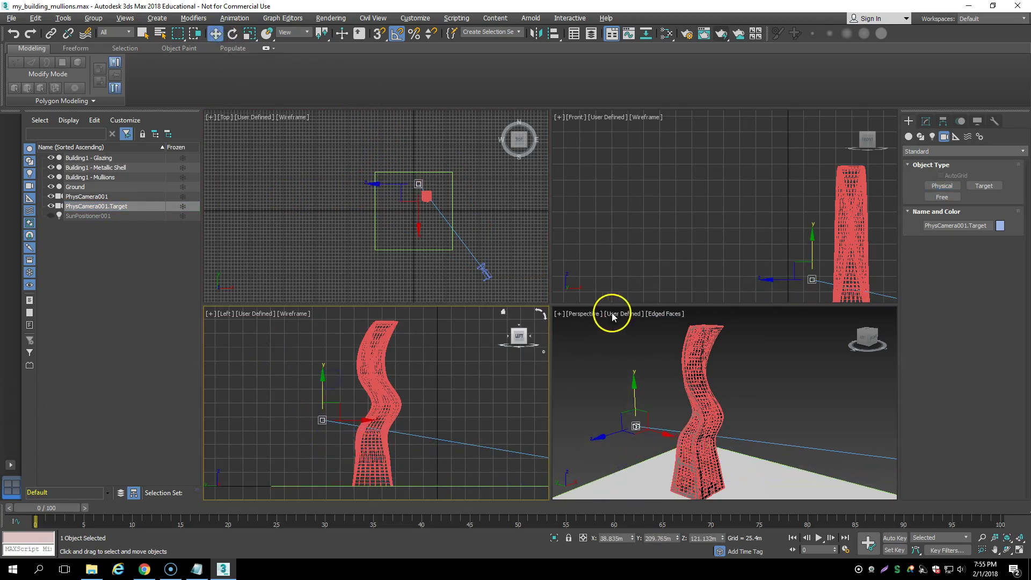
Step: Switch the Perspective viewport to the PhysCamera001 view
{"action": "left_click", "coordinate": [586, 317]}
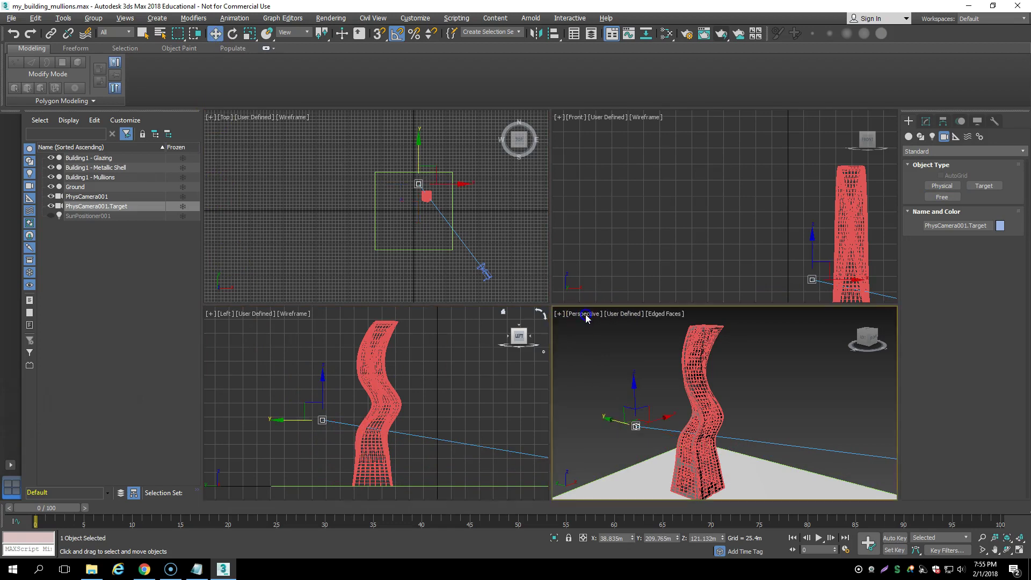
{"action": "left_click", "coordinate": [585, 318]}
{"action": "mouse_move", "coordinate": [695, 322]}
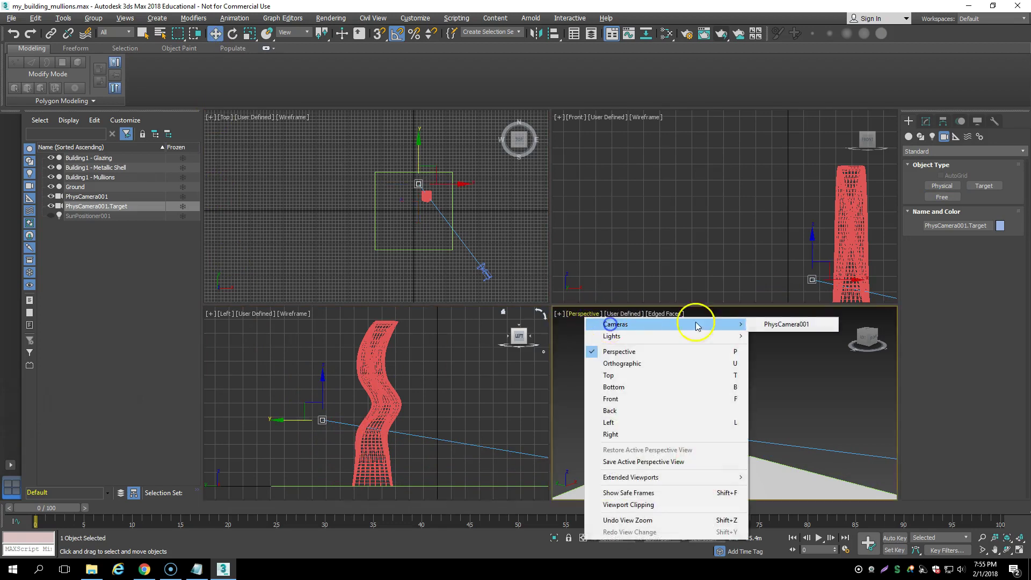
{"action": "left_click", "coordinate": [781, 327]}
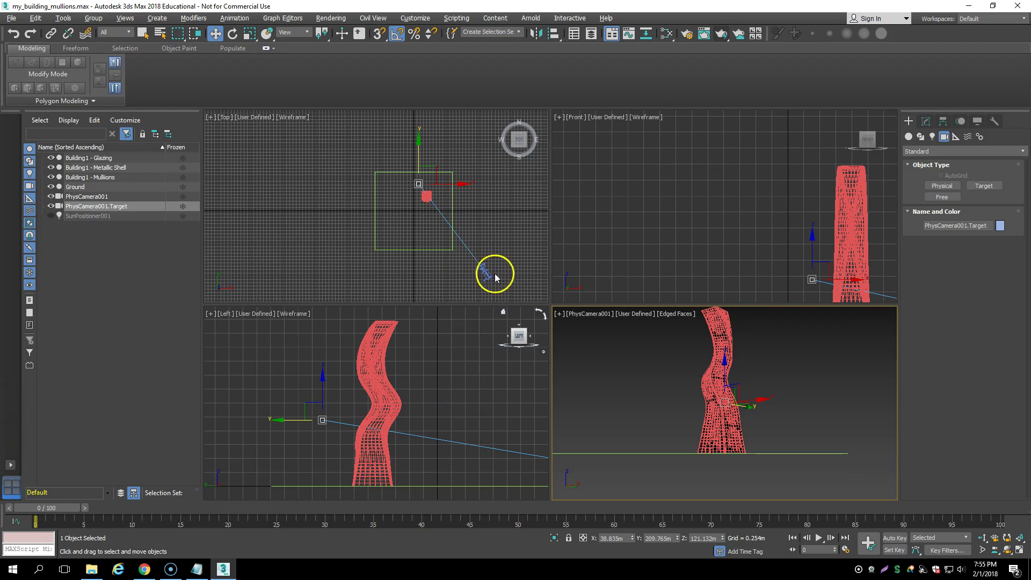
Step: Raise the PhysCamera001 camera body to a height of about 200 m in the Left view
{"action": "left_click", "coordinate": [78, 197]}
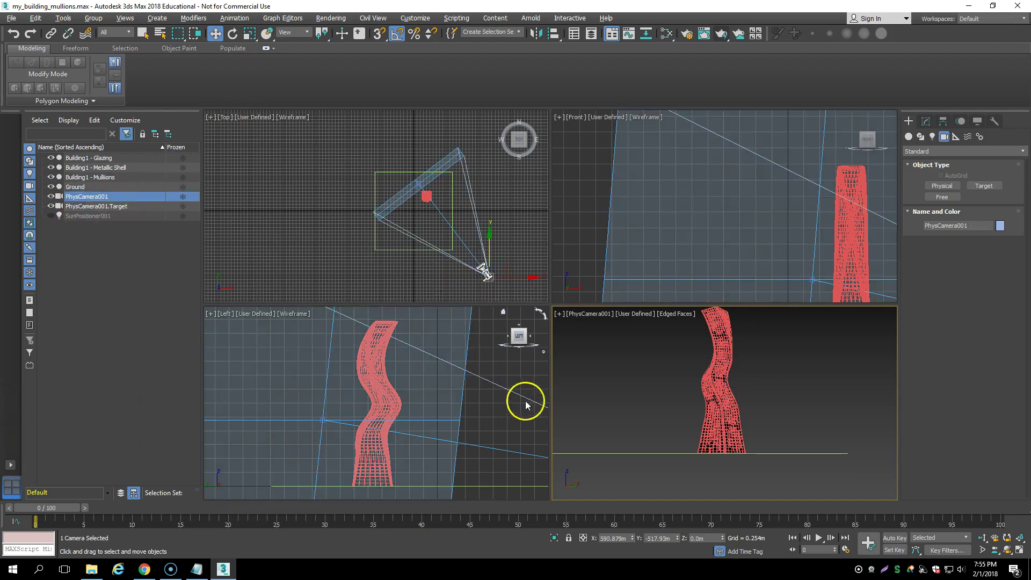
{"action": "middle_click_drag", "start_coordinate": [452, 391], "coordinate": [417, 394]}
{"action": "scroll", "coordinate": [416, 394], "scroll_direction": "down", "scroll_amount": 4}
{"action": "middle_click_drag", "start_coordinate": [491, 398], "coordinate": [464, 400]}
{"action": "scroll", "coordinate": [464, 400], "scroll_direction": "up", "scroll_amount": 2}
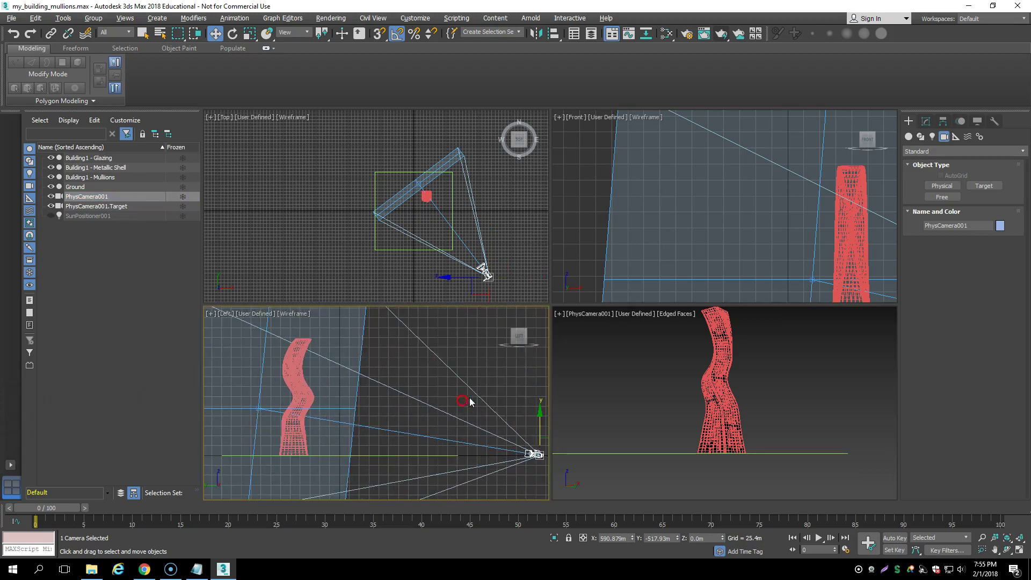
{"action": "left_click_drag", "start_coordinate": [539, 412], "coordinate": [542, 336]}
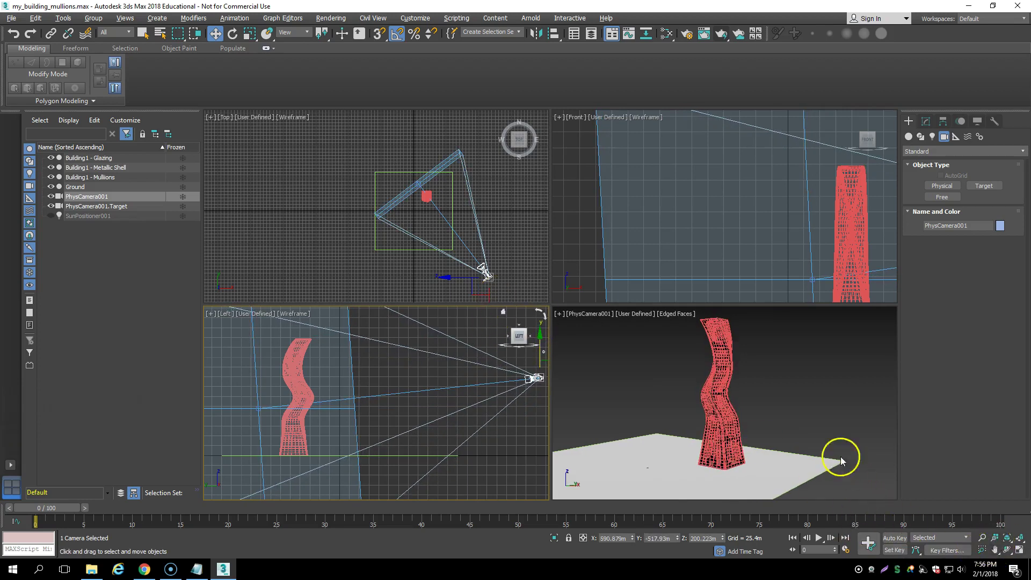
Step: Adjust PhysCamera001 with the Dolly and Truck Camera tools, shifting the building slightly leftward in the camera's framing
{"action": "left_click", "coordinate": [812, 418]}
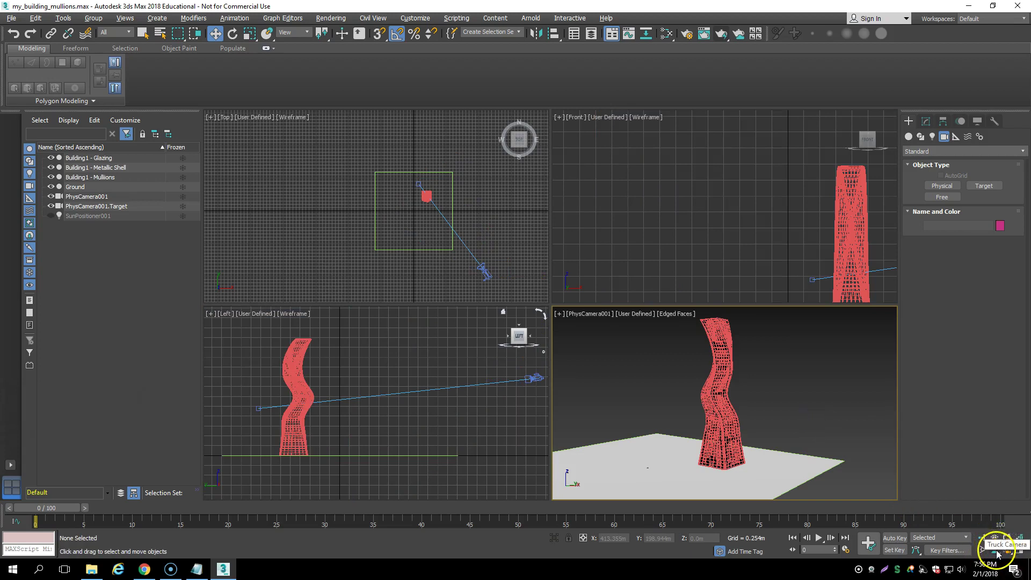
{"action": "left_click", "coordinate": [986, 539]}
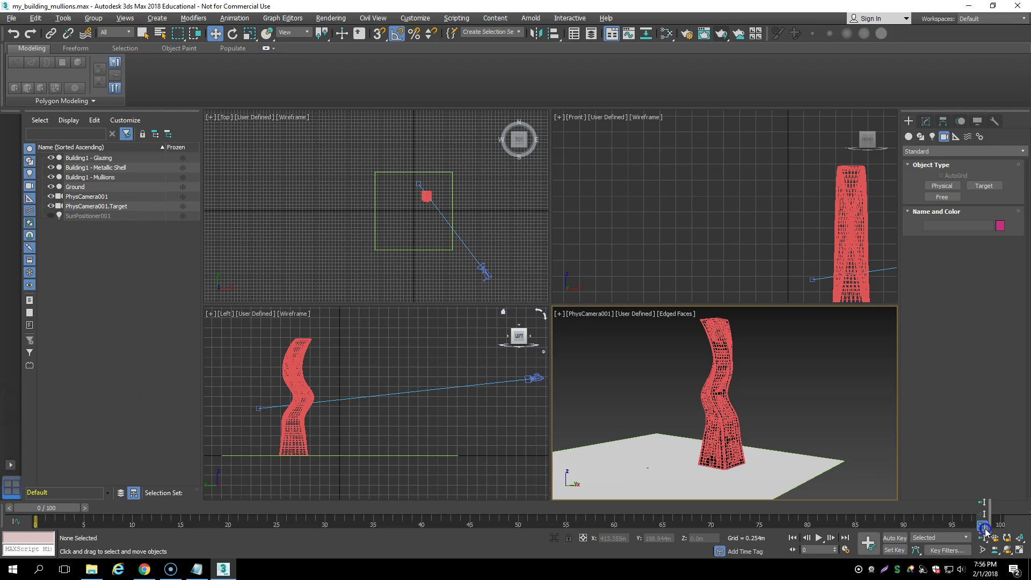
{"action": "mouse_move", "coordinate": [844, 461]}
{"action": "left_mouse_down"}
{"action": "mouse_move", "coordinate": [843, 429]}
{"action": "mouse_move", "coordinate": [844, 461]}
{"action": "left_mouse_up"}
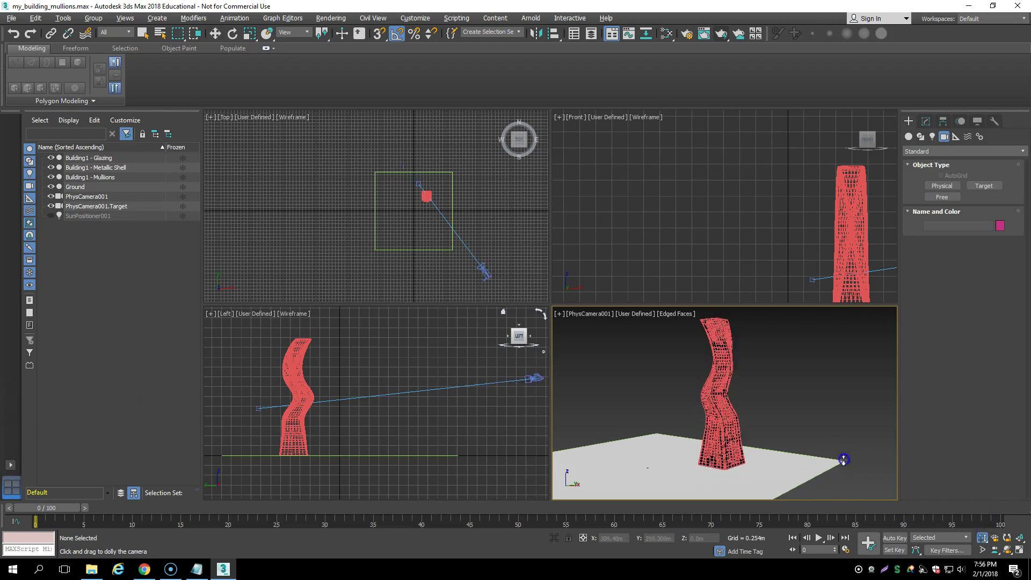
{"action": "left_click", "coordinate": [995, 549]}
{"action": "left_click_drag", "start_coordinate": [801, 451], "coordinate": [787, 453]}
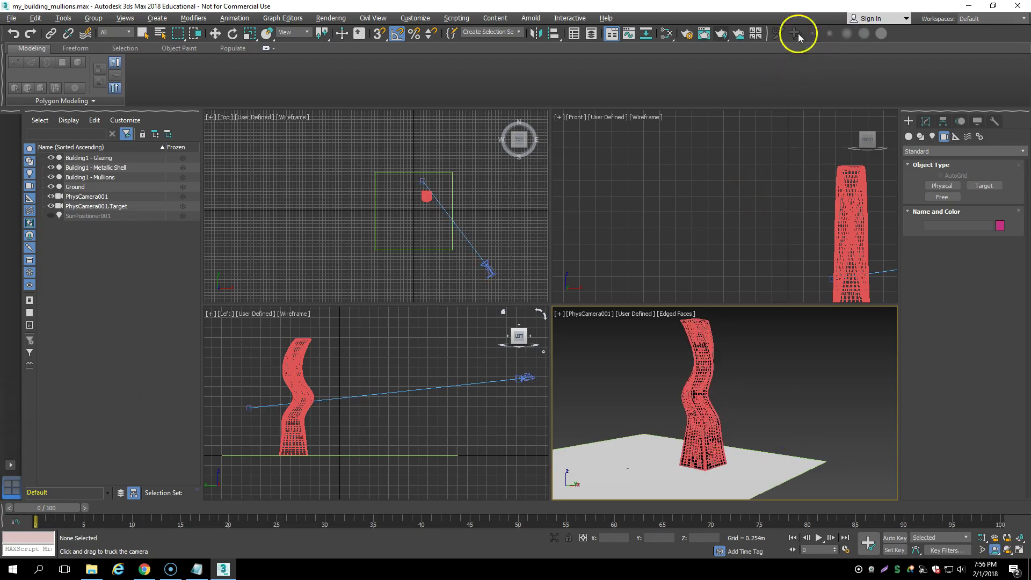
Step: Render the PhysCamera001 view with the ART Renderer and dismiss the raytrace messages
{"action": "left_click", "coordinate": [723, 34]}
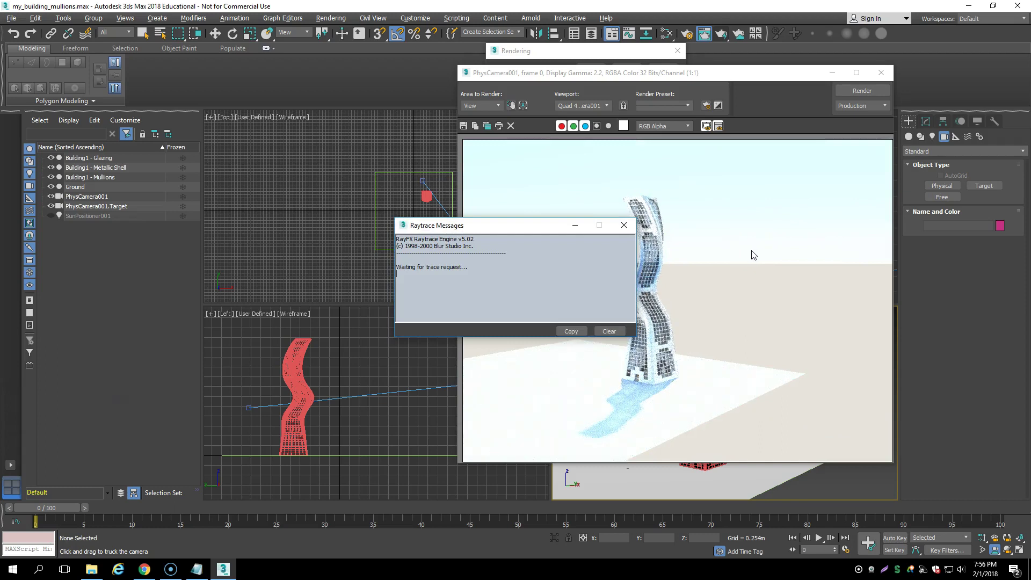
{"action": "left_click", "coordinate": [623, 225]}
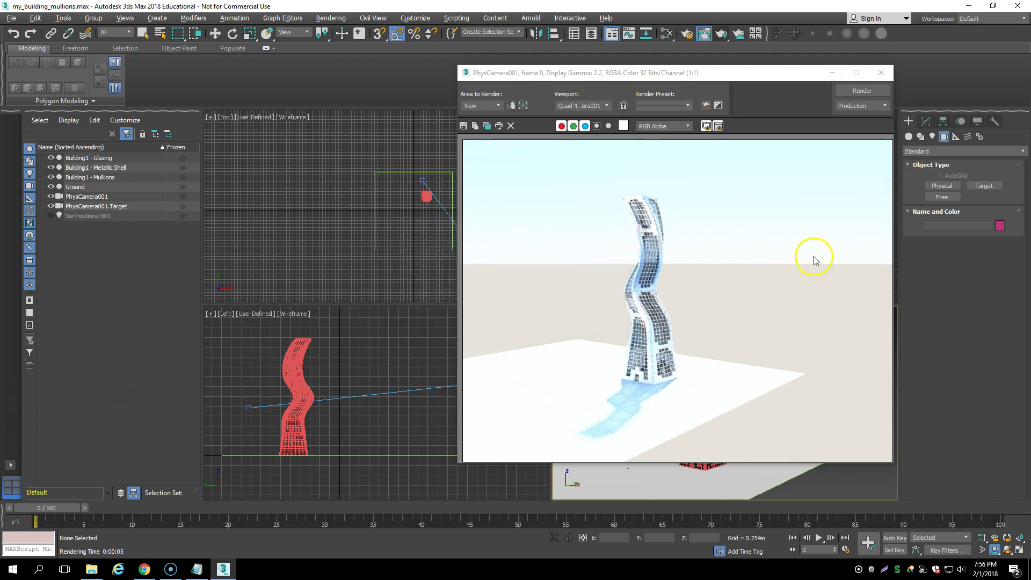
Step: Raise the ART Renderer's render quality to Medium, with a target quality of about 28 dB, and render the camera view
{"action": "left_click", "coordinate": [687, 34]}
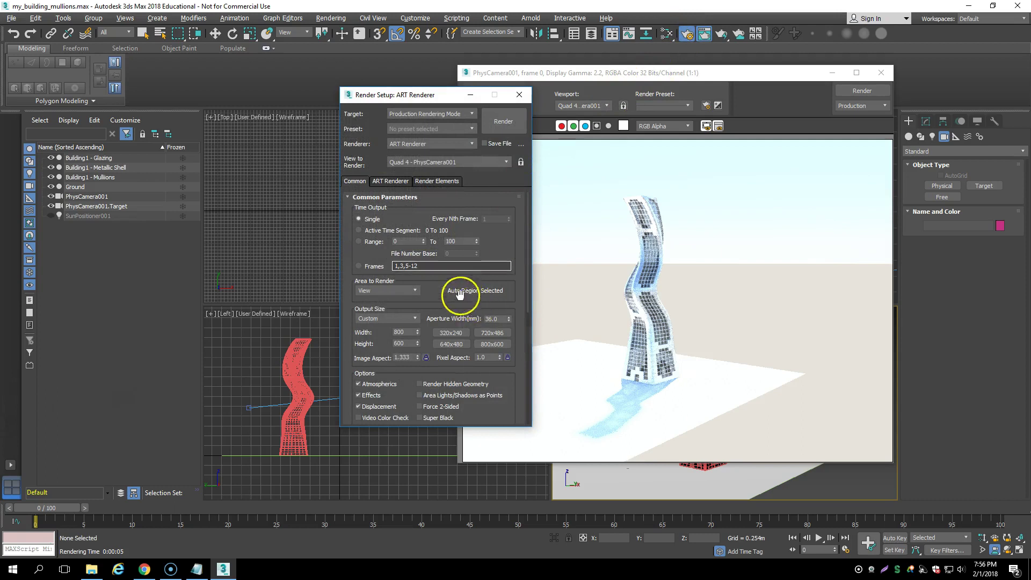
{"action": "left_click", "coordinate": [403, 183]}
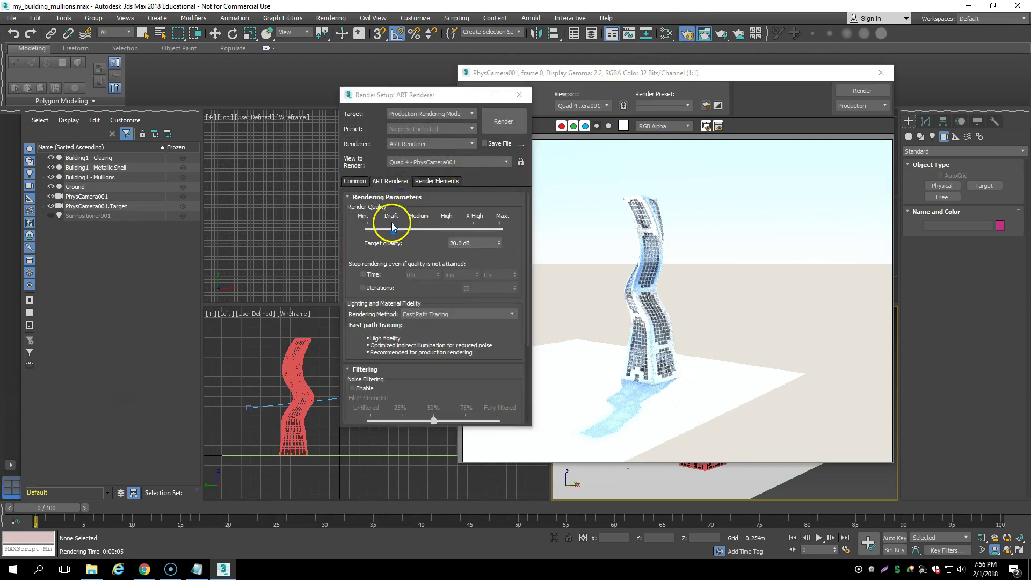
{"action": "left_click_drag", "start_coordinate": [396, 231], "coordinate": [408, 231]}
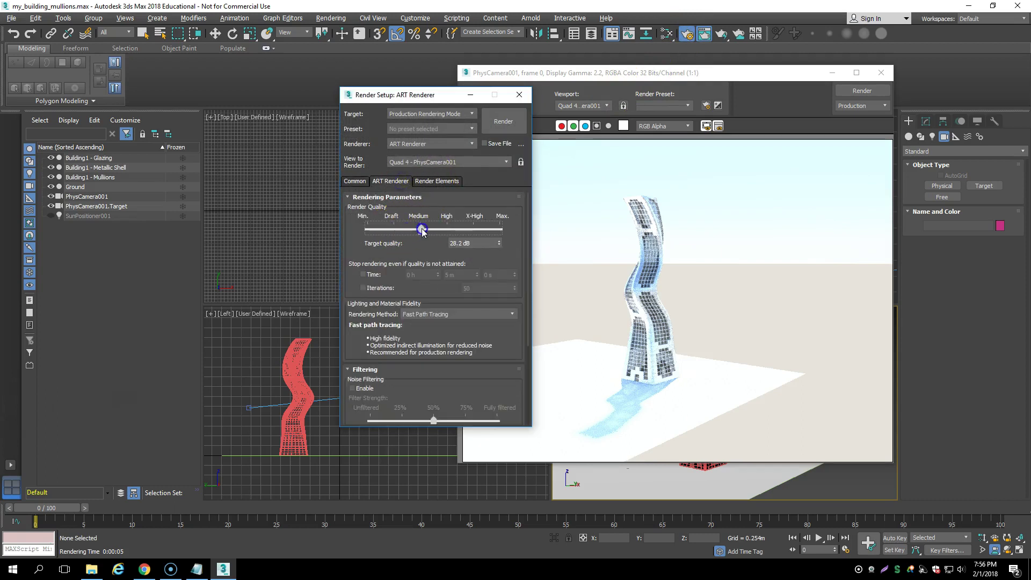
{"action": "left_click", "coordinate": [504, 121]}
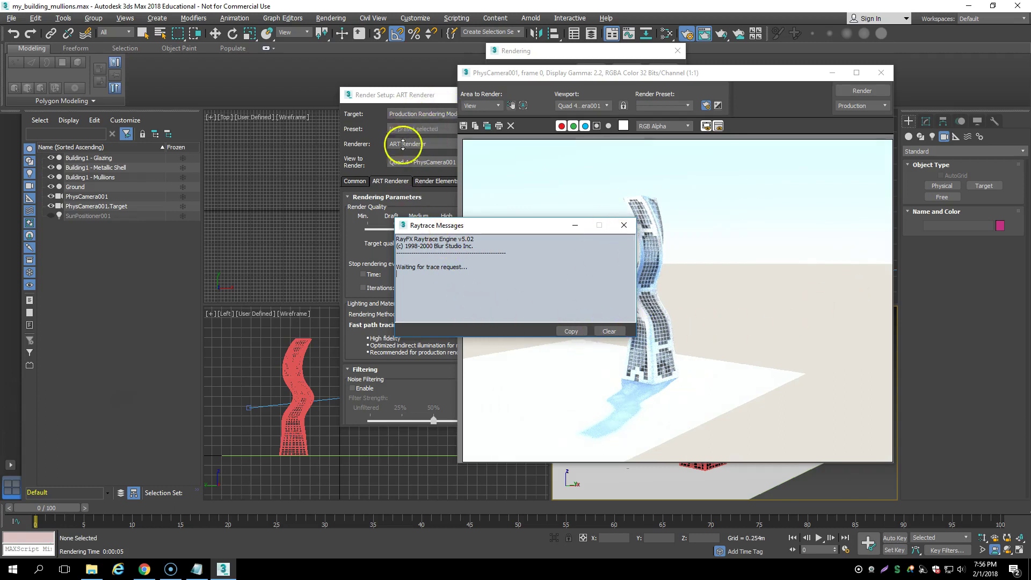
Step: Open the environment and exposure settings beside the render, and install PhysCamera001's exposure control in place of the existing one
{"action": "left_click", "coordinate": [716, 105]}
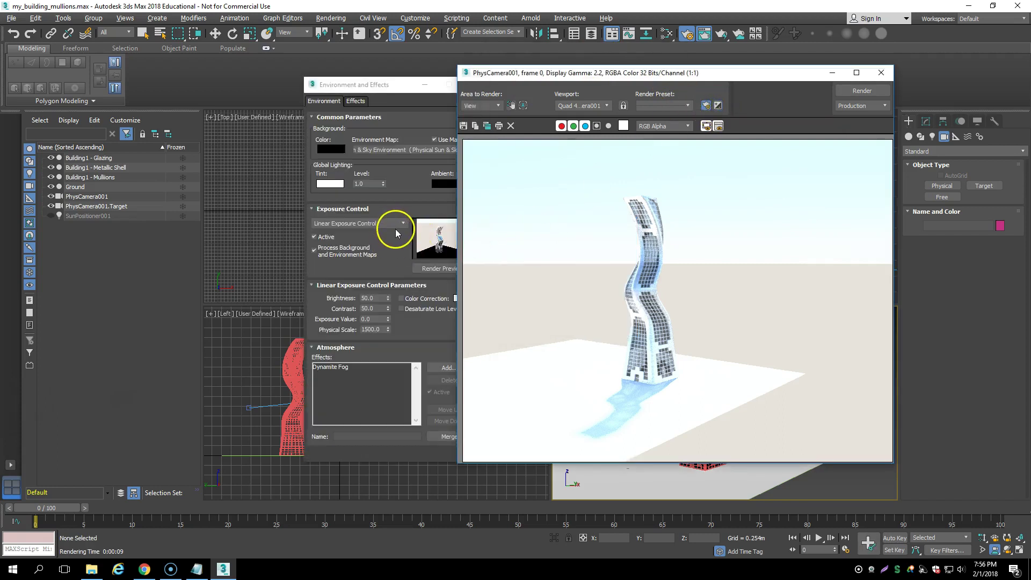
{"action": "left_click", "coordinate": [423, 88]}
{"action": "left_click_drag", "start_coordinate": [395, 93], "coordinate": [354, 88]}
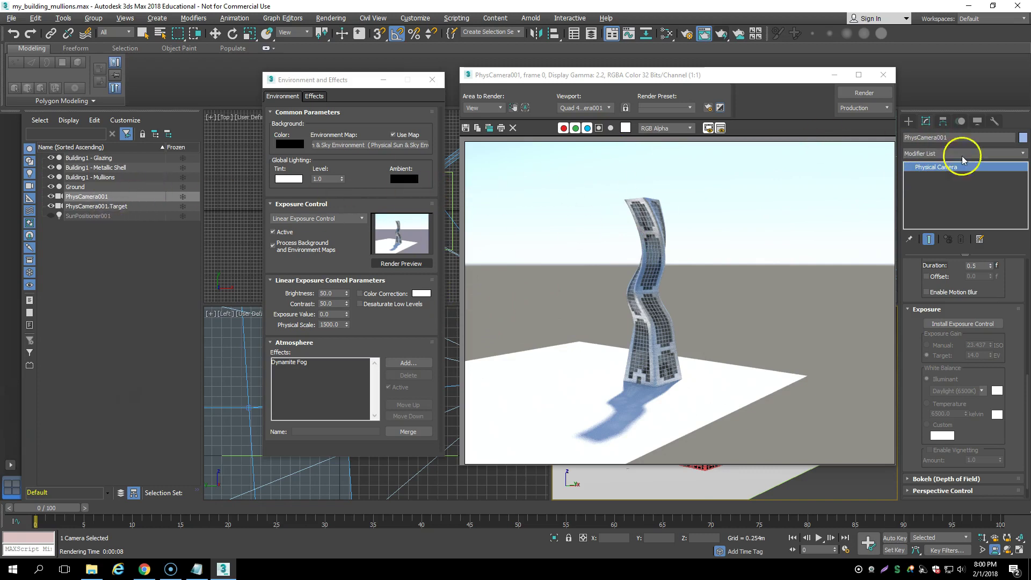
{"action": "left_click", "coordinate": [962, 325]}
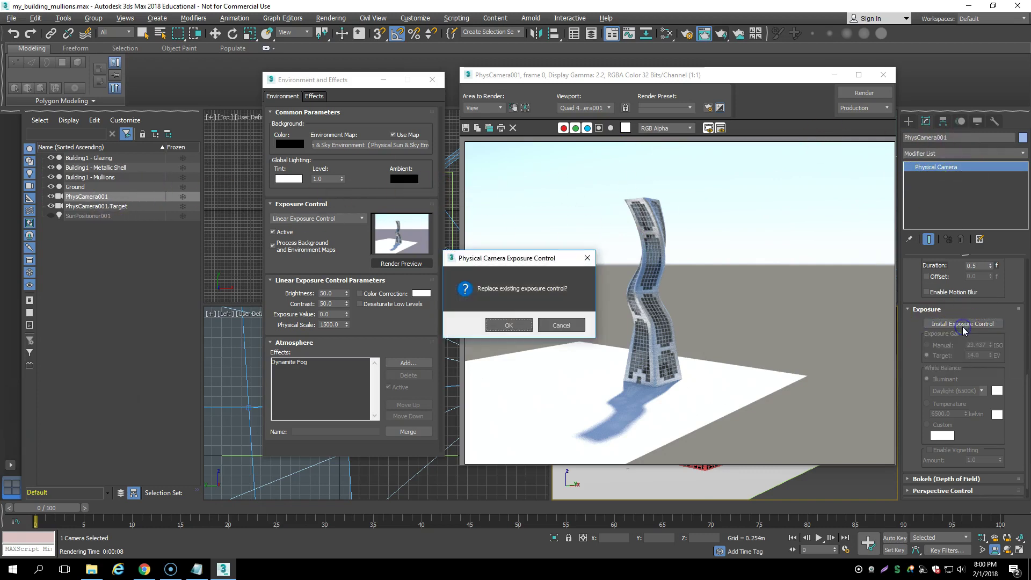
{"action": "left_click", "coordinate": [507, 325]}
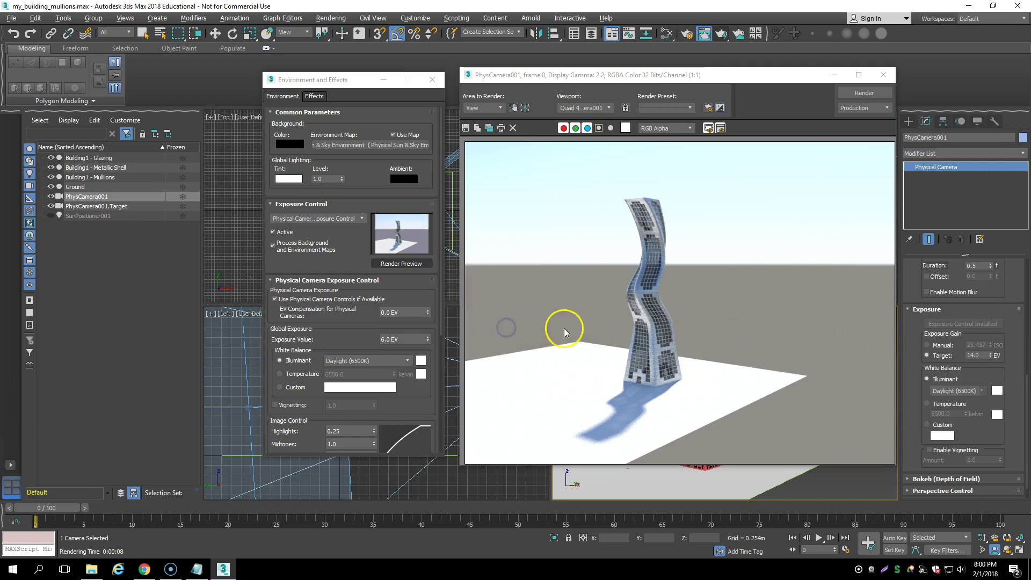
{"action": "left_click", "coordinate": [976, 355]}
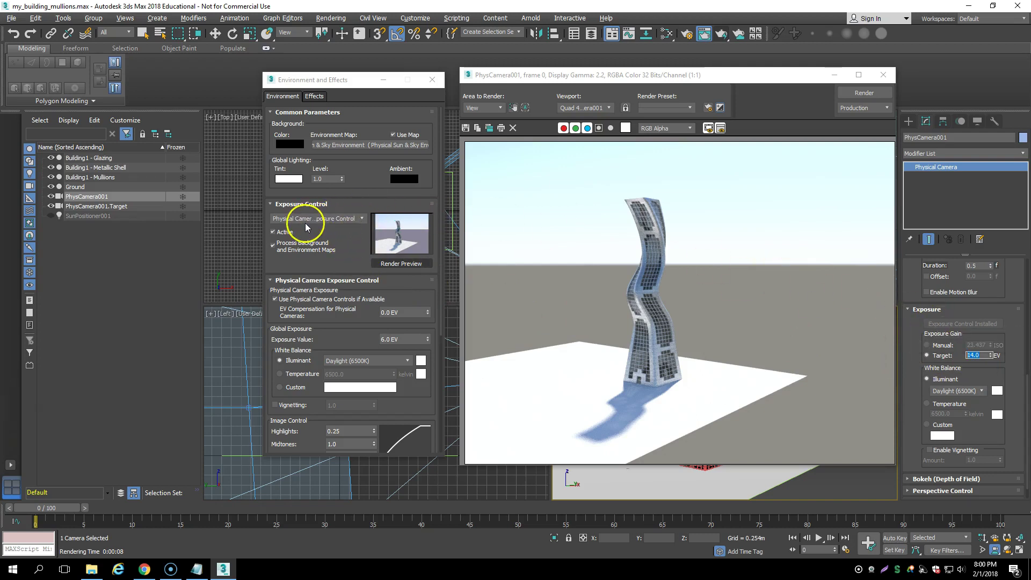
Step: Render the PhysCamera001 view with the physical camera exposure control and dismiss the raytrace messages
{"action": "left_click", "coordinate": [853, 94]}
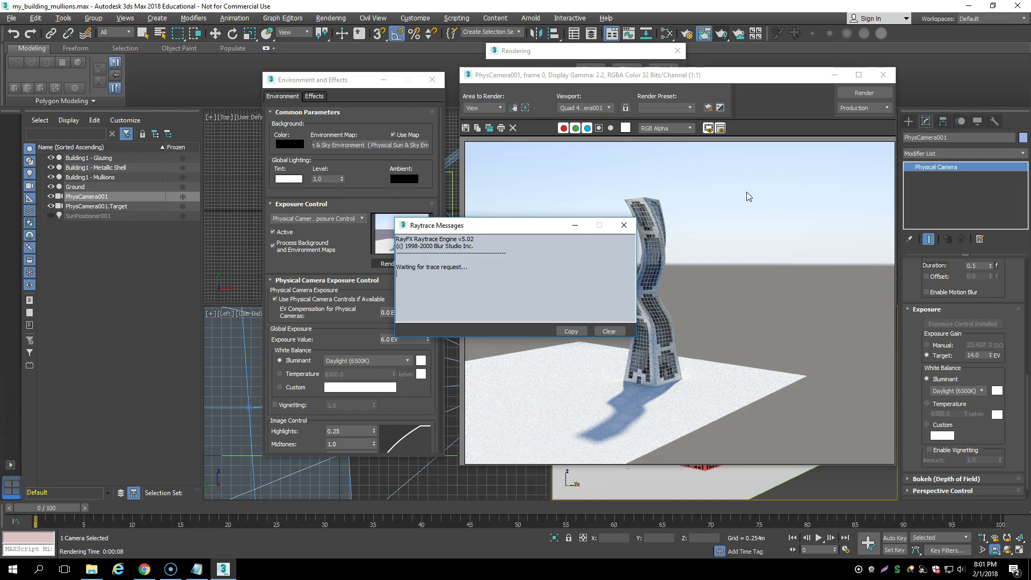
{"action": "left_click", "coordinate": [623, 225]}
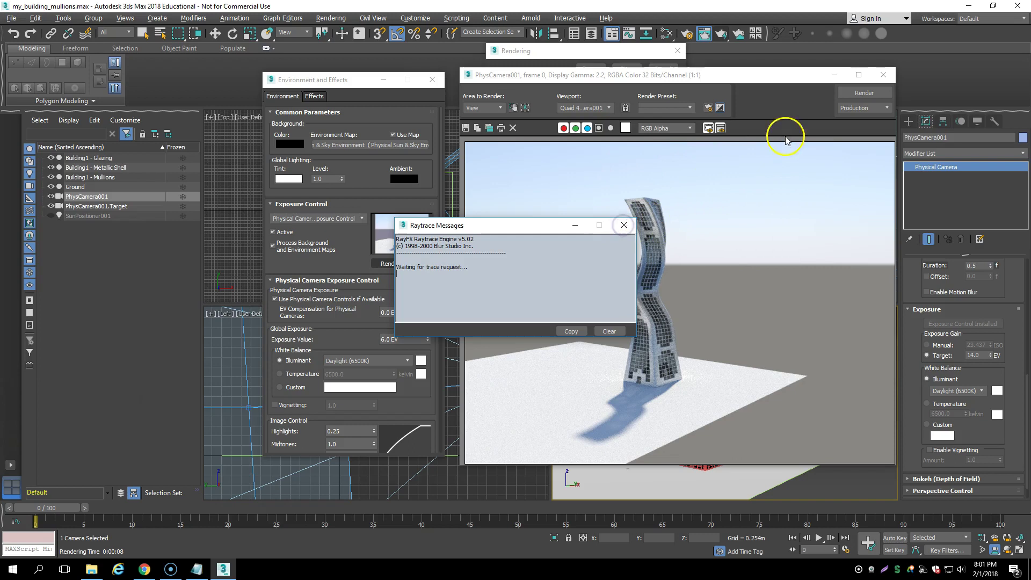
{"action": "left_click", "coordinate": [622, 225]}
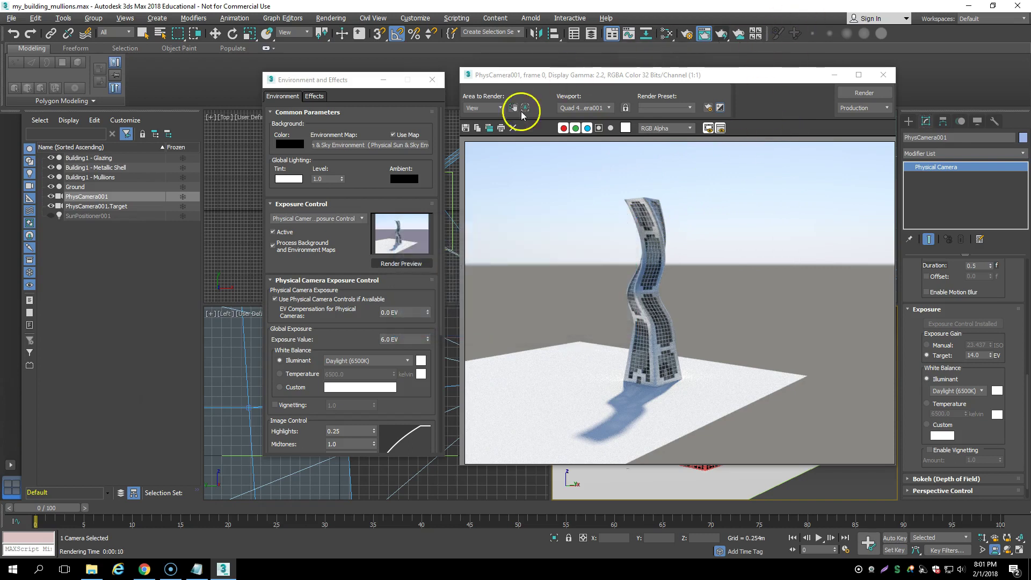
Step: Raise the ART render quality slightly above Medium, to about 29.6 dB, render the camera view again, and dismiss the raytrace messages
{"action": "left_click", "coordinate": [684, 34]}
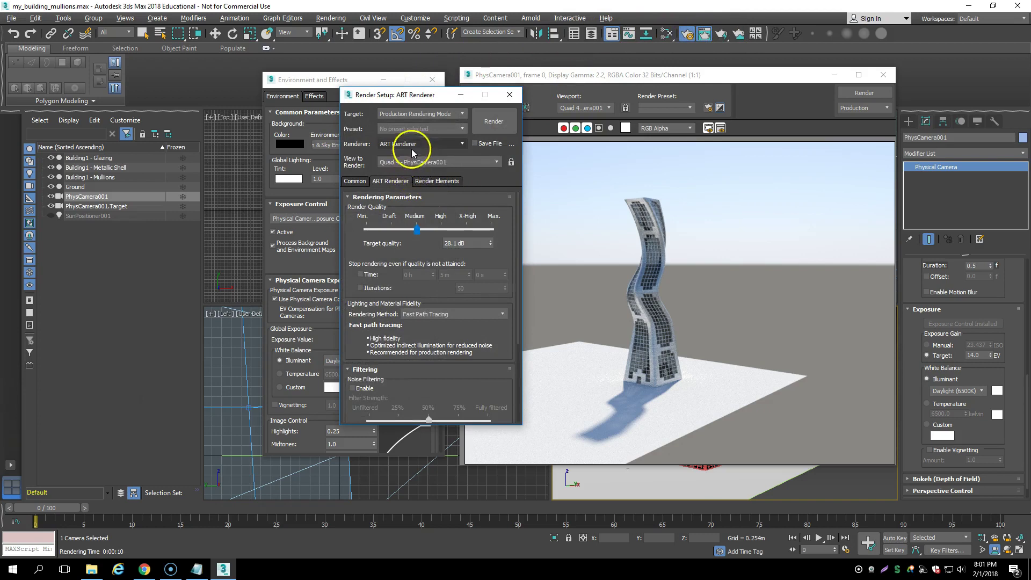
{"action": "left_click_drag", "start_coordinate": [417, 230], "coordinate": [422, 230]}
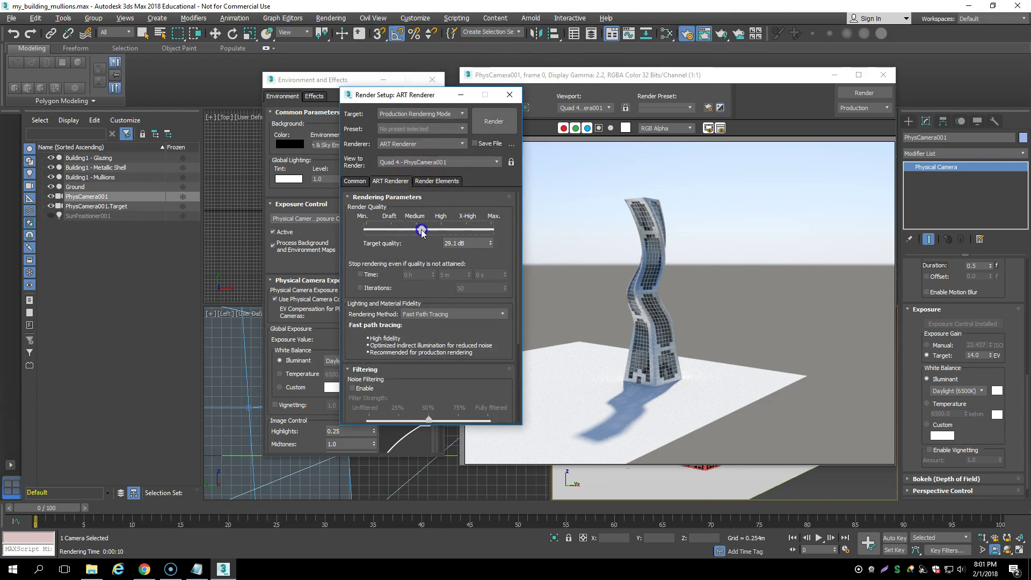
{"action": "left_click", "coordinate": [497, 127]}
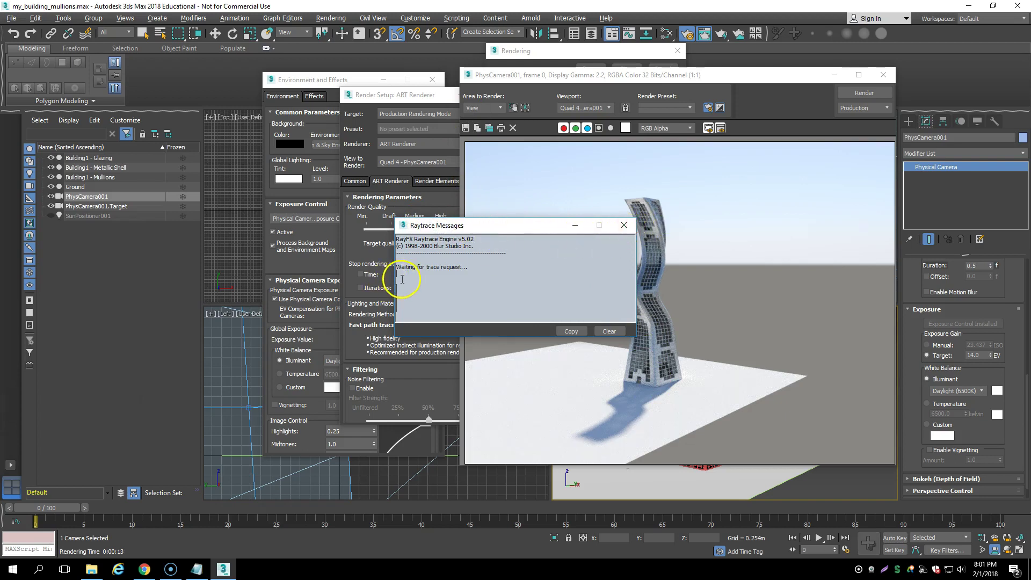
{"action": "left_click", "coordinate": [623, 225]}
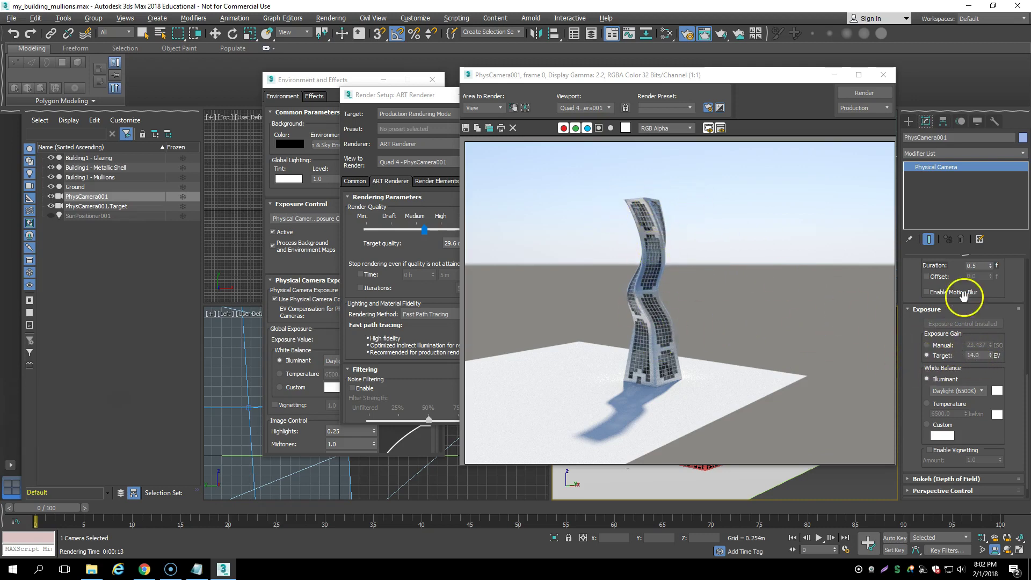
Step: Set PhysCamera001's target exposure gain to 16 EV, render the view again, and dismiss the raytrace messages
{"action": "double_click", "coordinate": [969, 355]}
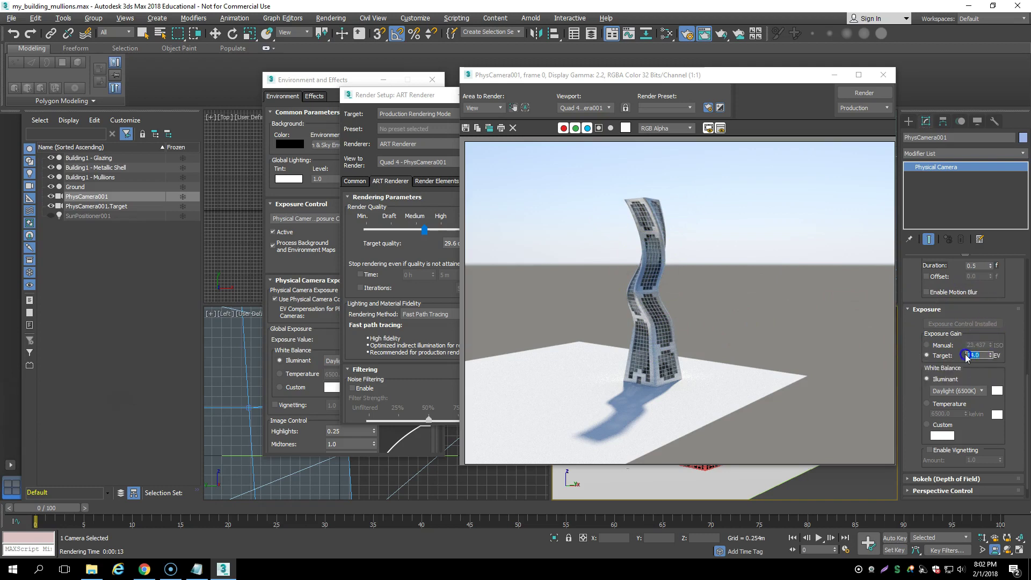
{"action": "type", "text": "16"}
{"action": "left_click", "coordinate": [859, 93]}
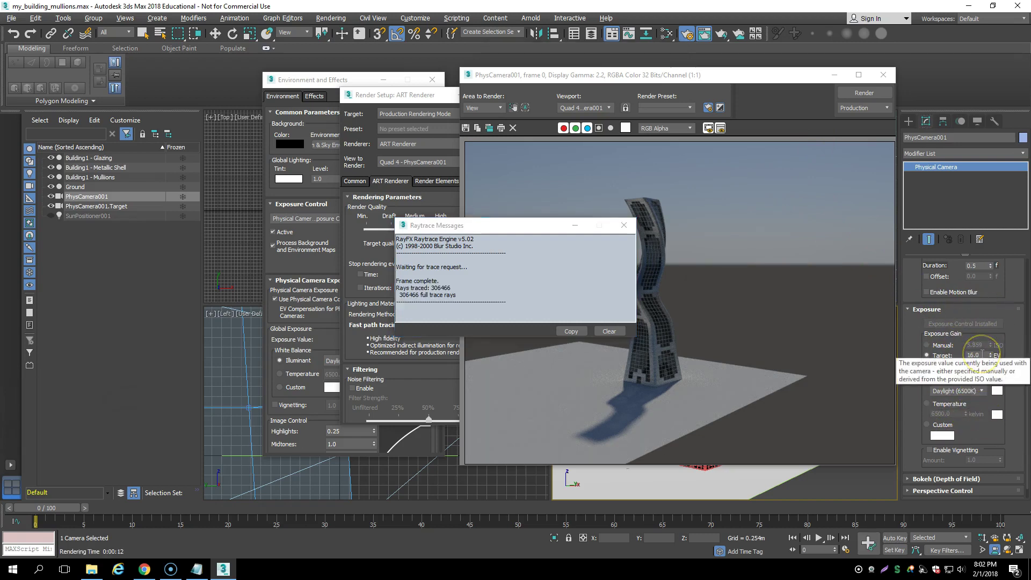
{"action": "left_click", "coordinate": [983, 356]}
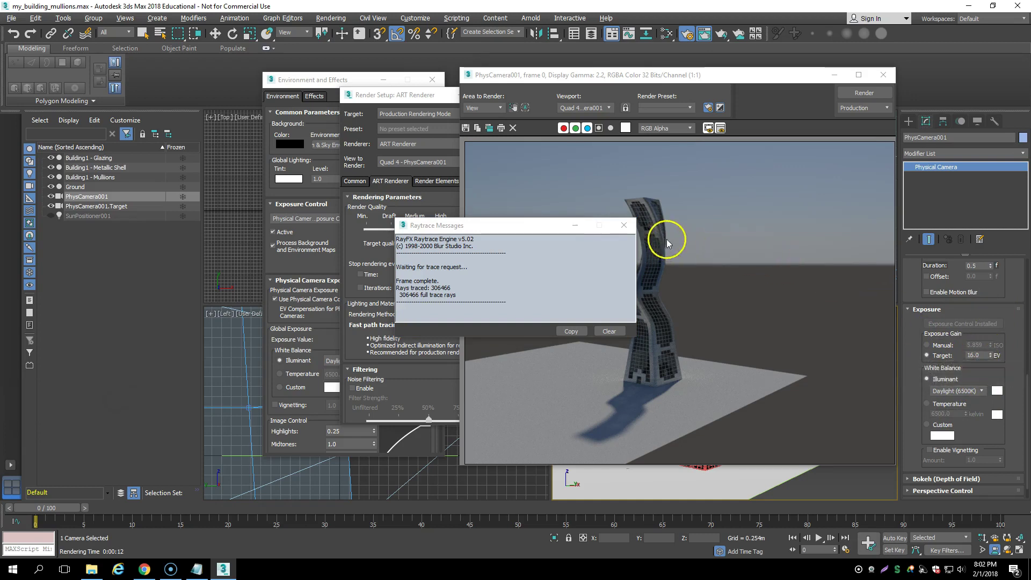
{"action": "left_click", "coordinate": [625, 225]}
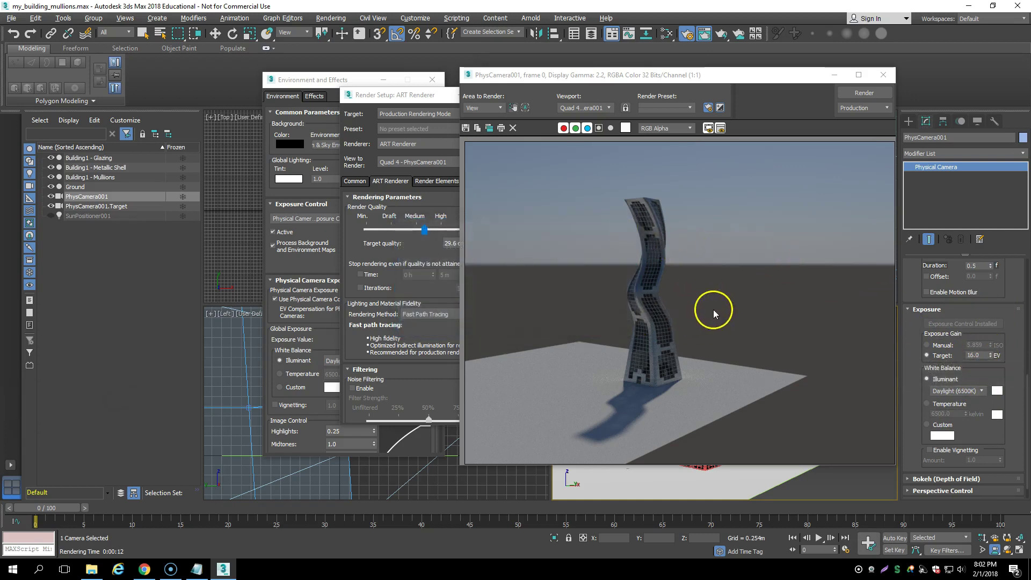